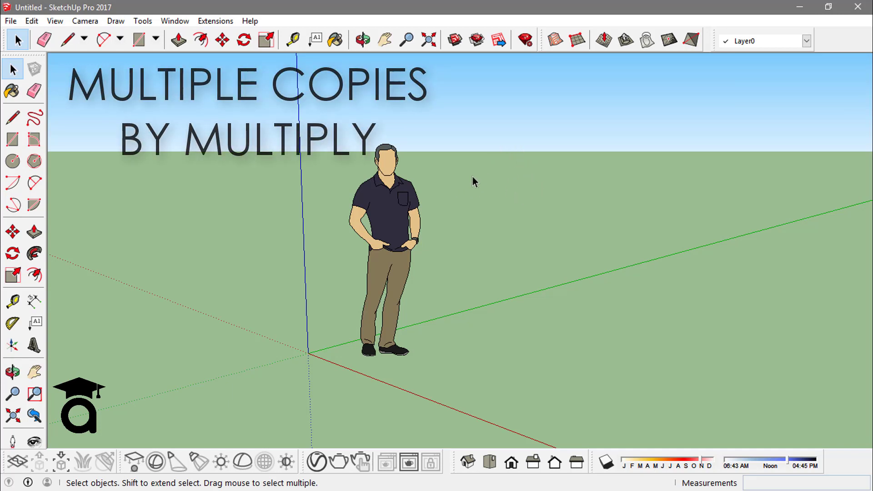
# Delete the default human figure from the empty model
pyautogui.moveTo(470, 184); pyautogui.dragTo(361, 218)
pyautogui.press('Delete')
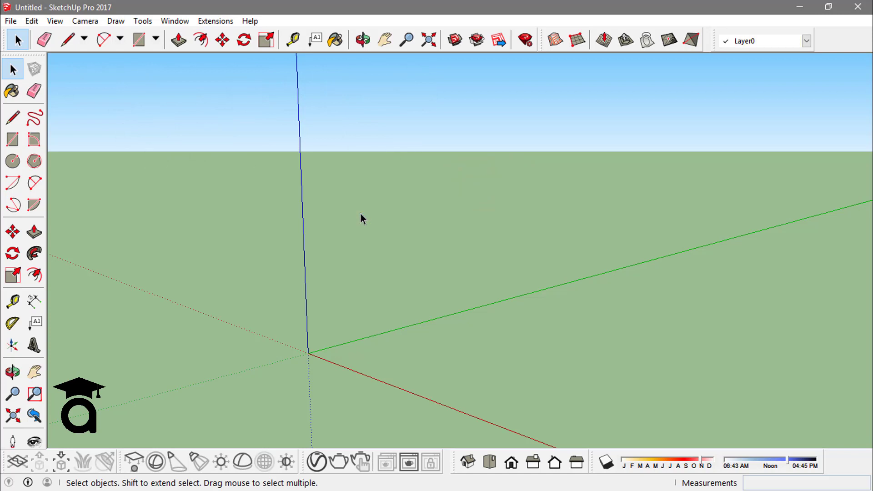
# Draw a long horizontal rectangle on the ground plane, starting at the origin
pyautogui.scroll(-2, 269, 159)
pyautogui.moveTo(273, 152); pyautogui.dragTo(547, 362, button='middle')
pyautogui.scroll(3, 547, 362)
pyautogui.press('r')
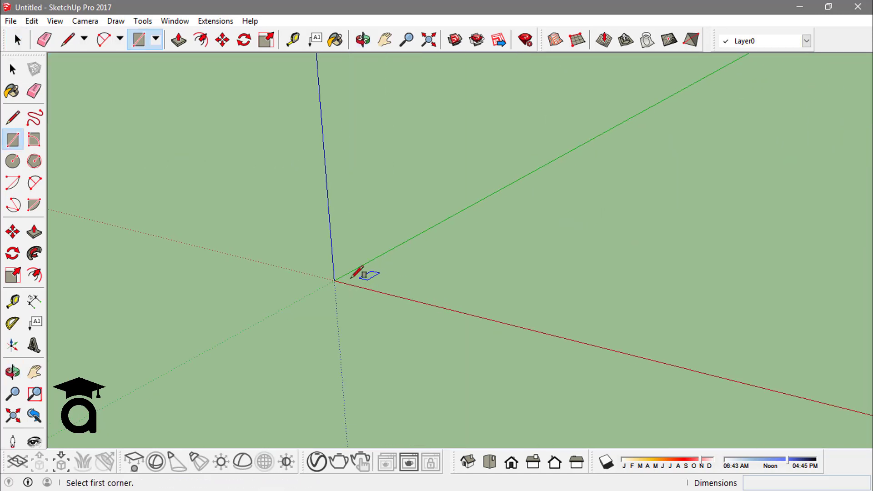
pyautogui.click(334, 279)
pyautogui.moveTo(348, 331); pyautogui.dragTo(574, 427)
# Push/Pull the rectangle's face upward to form a thin slab
pyautogui.moveTo(574, 427); pyautogui.dragTo(790, 322, button='middle')
pyautogui.scroll(1, 518, 336)
pyautogui.moveTo(518, 337); pyautogui.dragTo(532, 316, button='middle')
pyautogui.click(533, 317)
pyautogui.press('p')
pyautogui.click(533, 317)
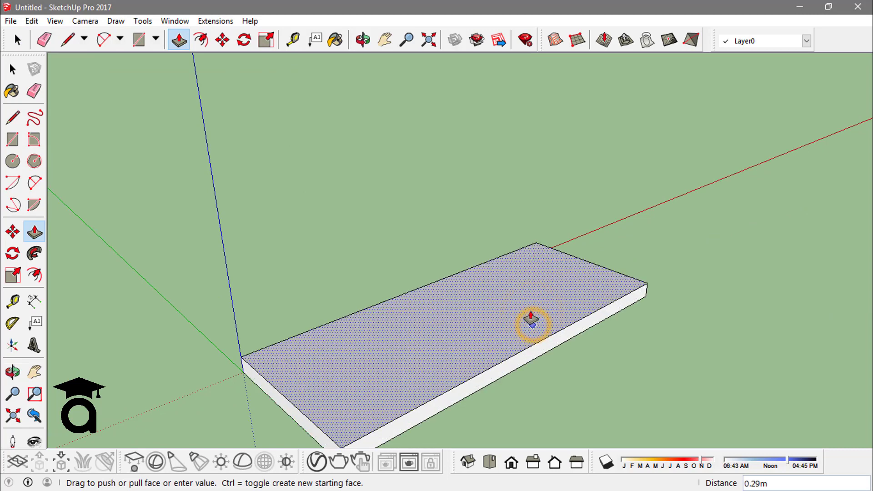
pyautogui.press('Escape')
pyautogui.click(530, 302)
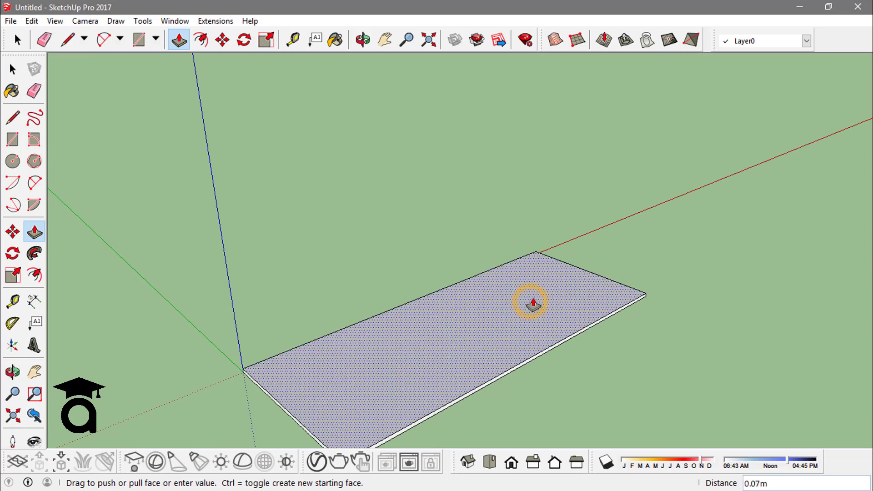
pyautogui.click(536, 298)
pyautogui.press('space')
# Select the entire slab and make it a group
pyautogui.scroll(-3, 332, 222)
pyautogui.moveTo(237, 217); pyautogui.dragTo(639, 383)
pyautogui.rightClick(392, 307)
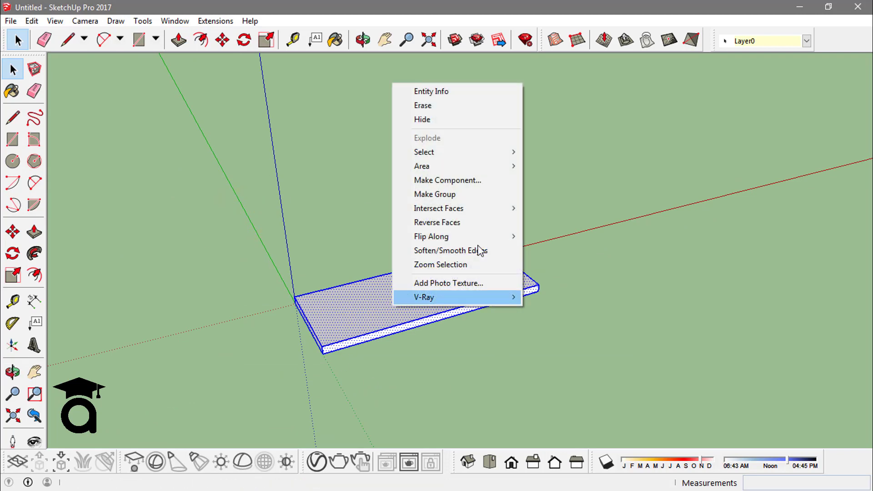
pyautogui.click(465, 199)
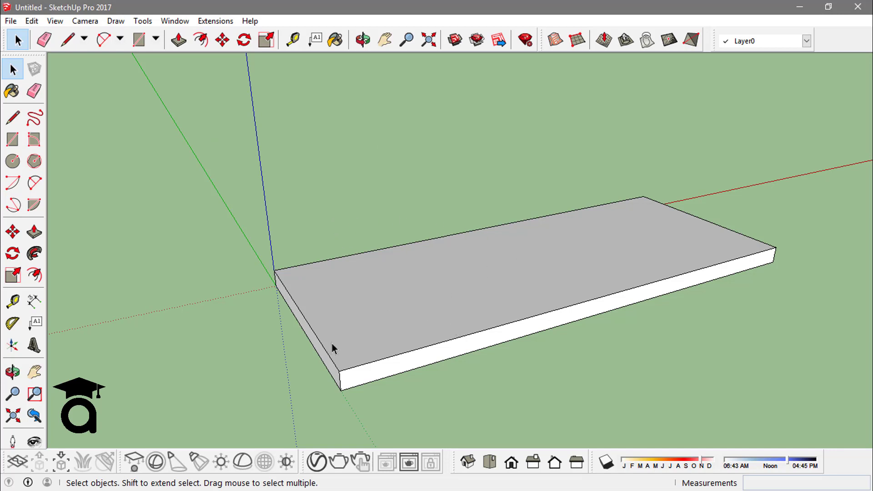
# Draw a small rectangle about 0.29 by 0.18 m on the slab's top face, near the corner at the origin
pyautogui.press('r')
pyautogui.scroll(3, 298, 271)
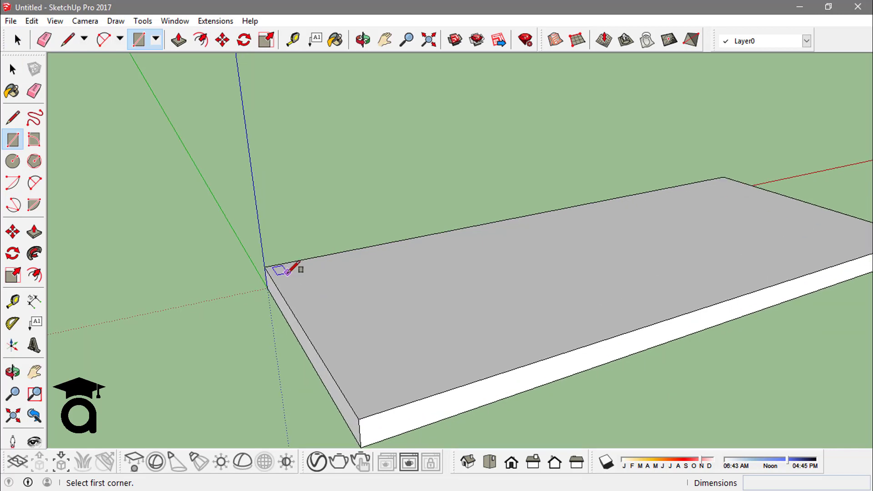
pyautogui.click(288, 273)
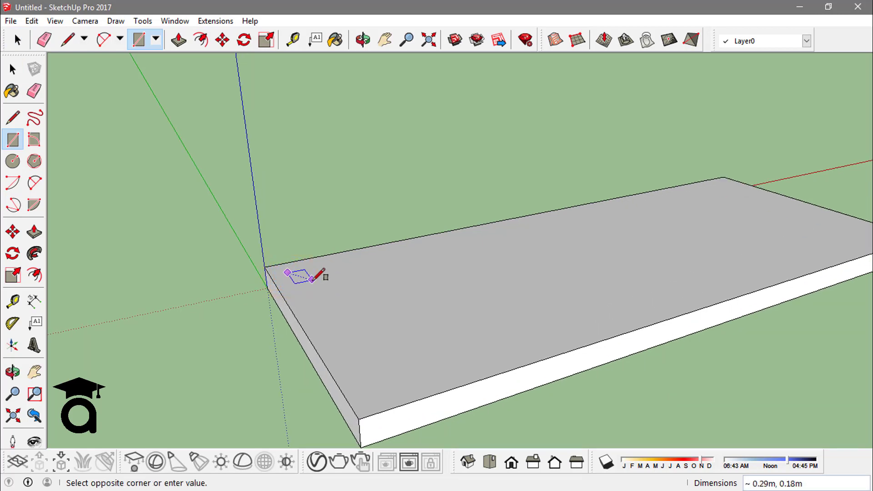
pyautogui.click(311, 282)
pyautogui.press('space')
# Push/Pull the small rectangle up about 2.08 m to form a vertical post
pyautogui.scroll(-2, 300, 276)
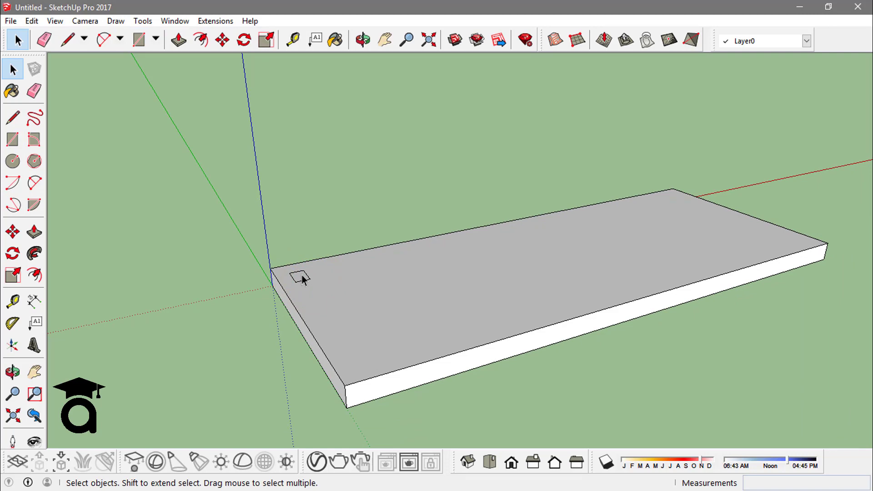
pyautogui.press('p')
pyautogui.click(299, 279)
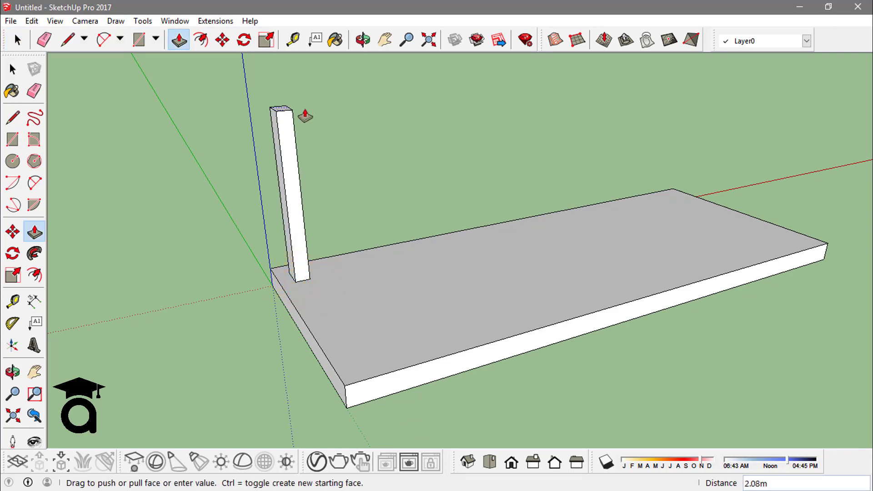
pyautogui.click(305, 116)
pyautogui.press('space')
# Select all of the post's connected geometry, make it a group and clear the selection
pyautogui.moveTo(324, 128); pyautogui.dragTo(302, 195, button='middle')
pyautogui.doubleClick(297, 150)
pyautogui.rightClick(311, 205)
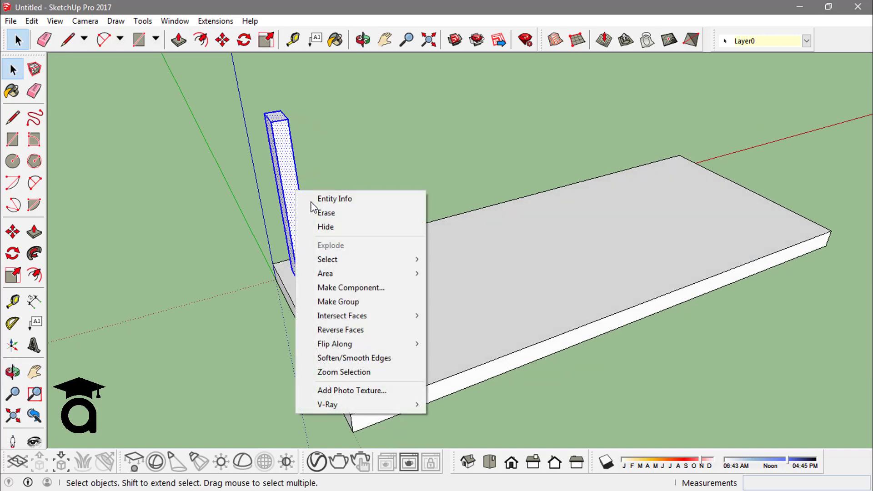
pyautogui.click(345, 302)
pyautogui.scroll(-2, 329, 264)
pyautogui.click(391, 181)
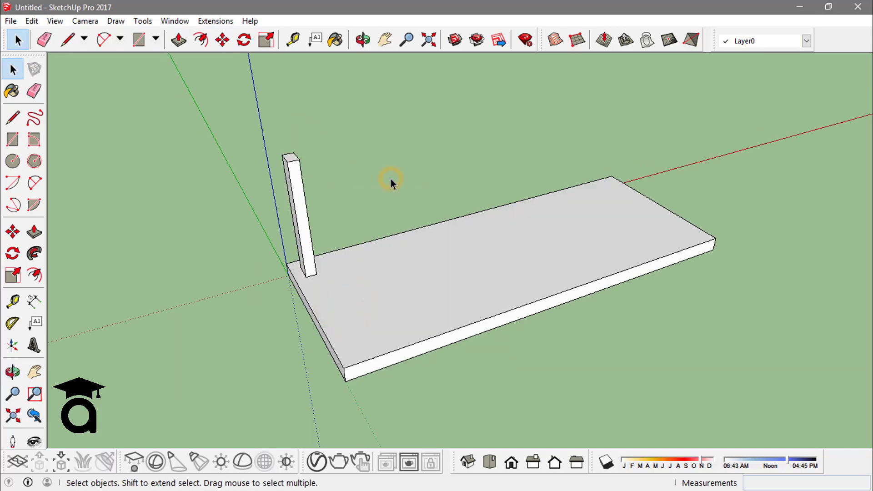
# Copy the post 0.5 m along the red axis using the Move tool from its bottom corner
pyautogui.click(304, 200)
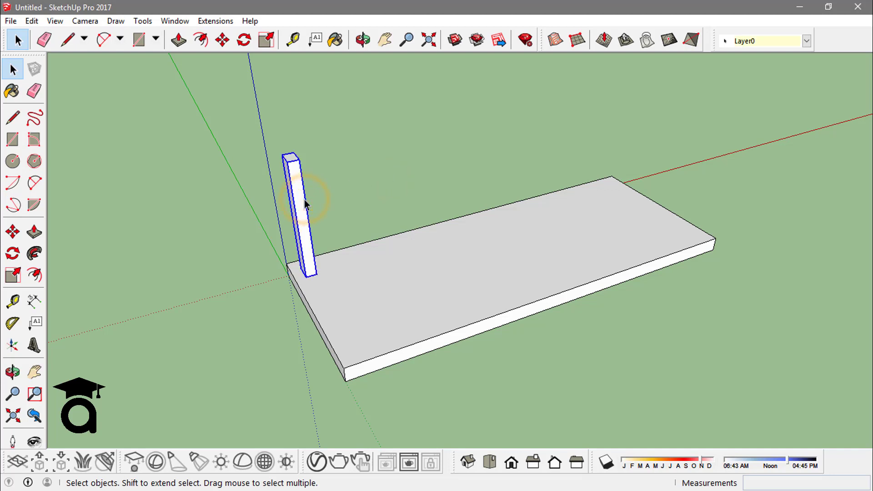
pyautogui.press('m')
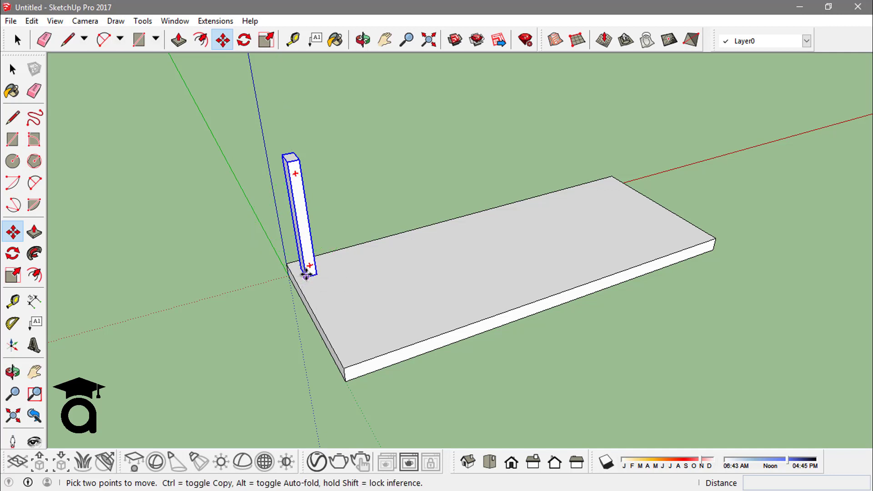
pyautogui.click(306, 276)
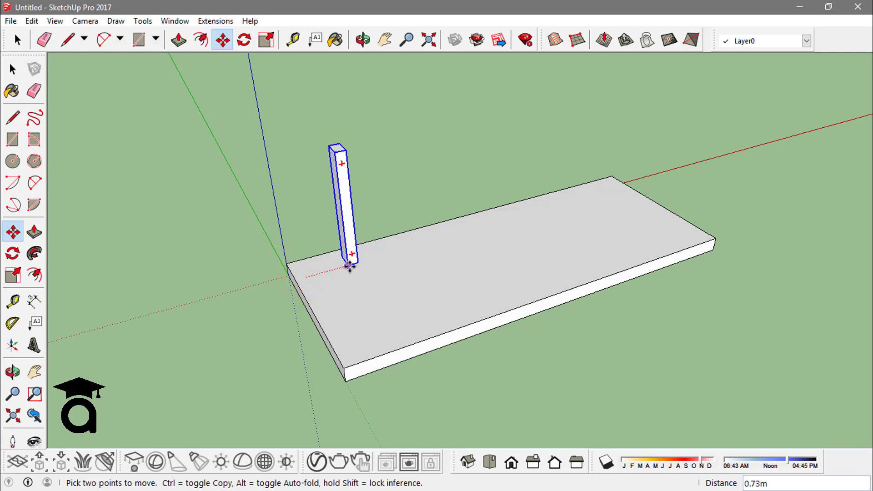
pyautogui.press('ctrl')
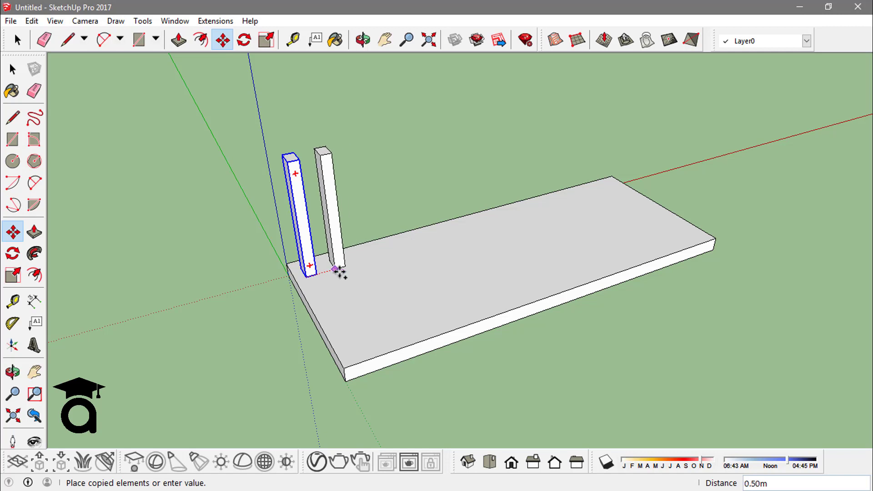
pyautogui.write('.5')
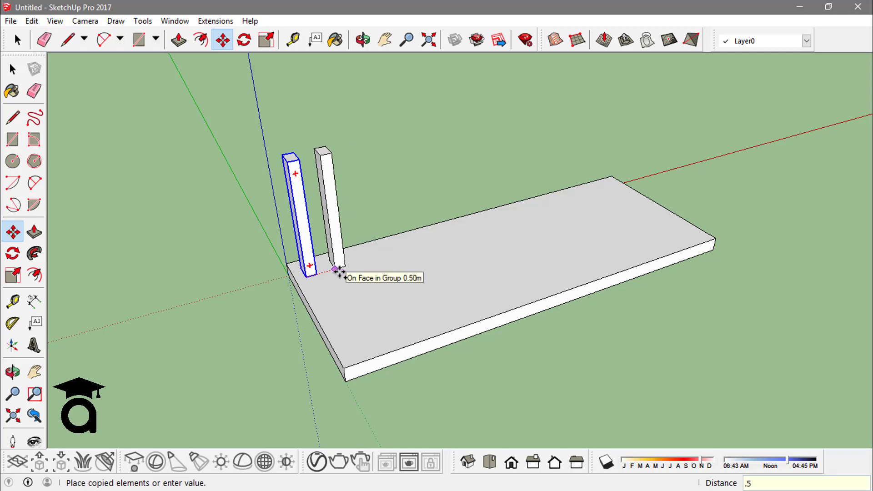
pyautogui.press('Return')
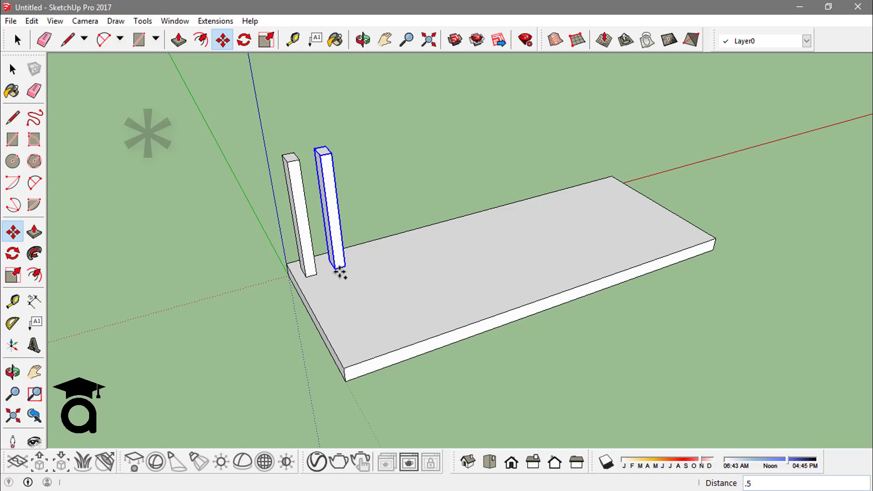
# Multiply the new post copy with *8 to make eight equally spaced copies along the red axis
pyautogui.write('*')
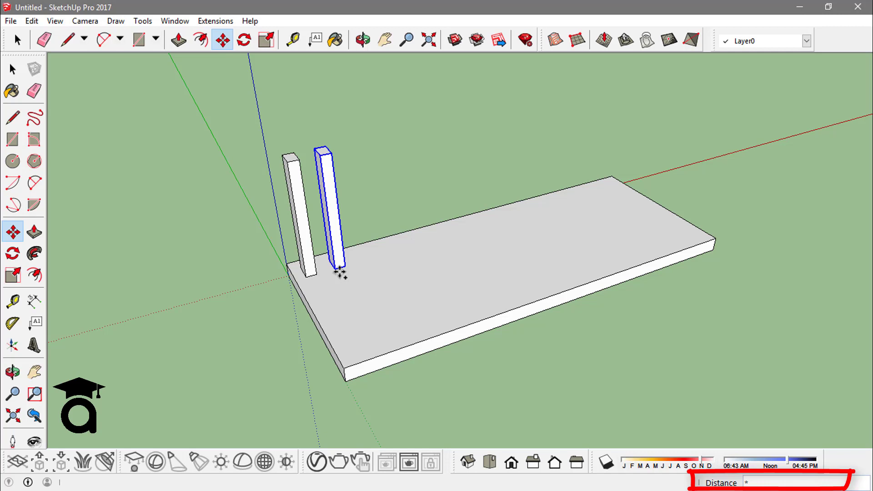
pyautogui.press('Return')
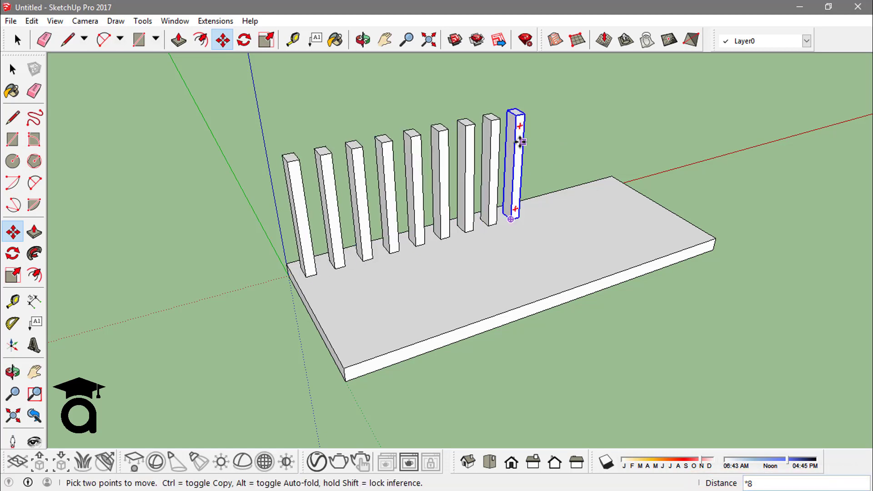
pyautogui.press('space')
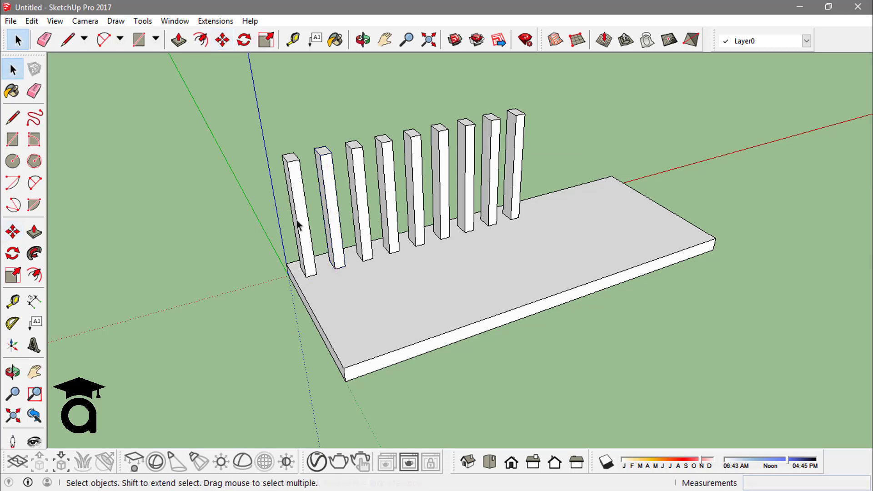
# Copy the first post by the origin 0.50 m along the green axis, across the slab's short side
pyautogui.click(297, 224)
pyautogui.press('m')
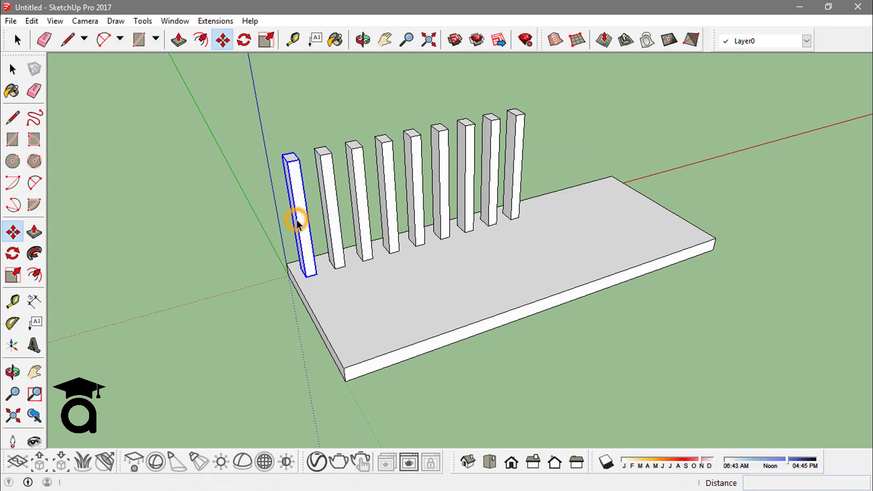
pyautogui.click(317, 277)
pyautogui.press('ctrl')
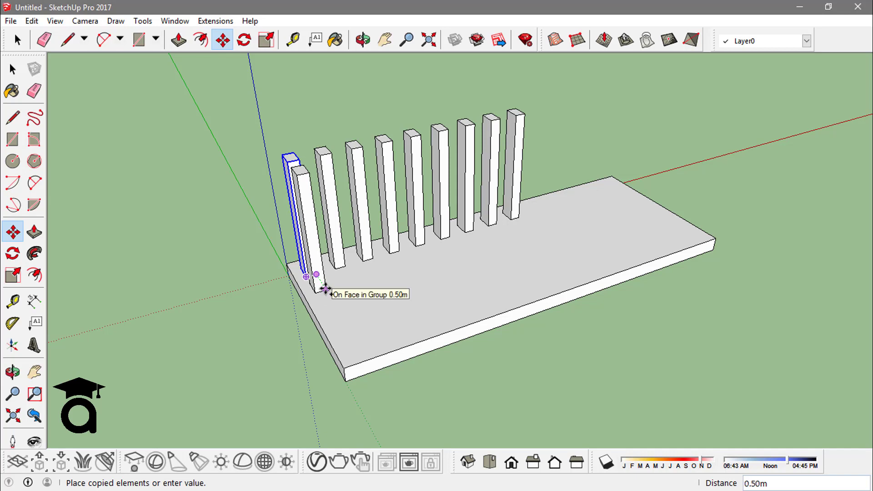
pyautogui.click(326, 289)
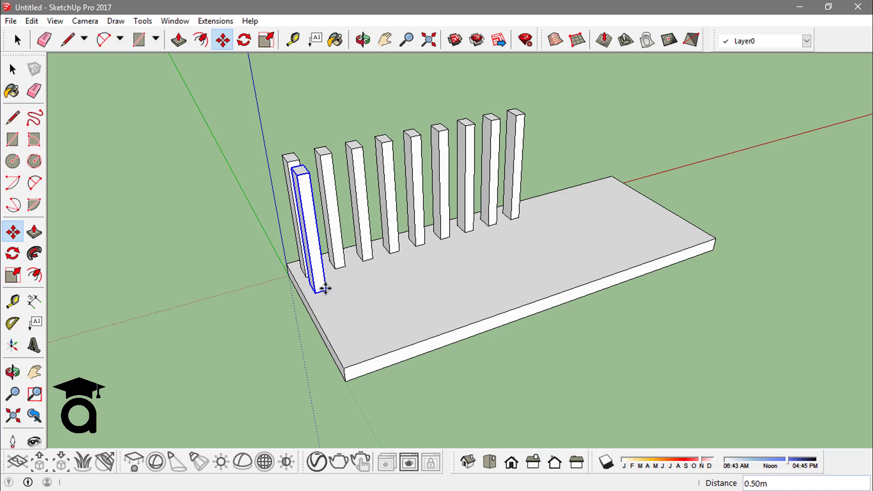
# Multiply the green-axis copy with 4* to make four equally spaced copies along the slab's short side
pyautogui.write('4')
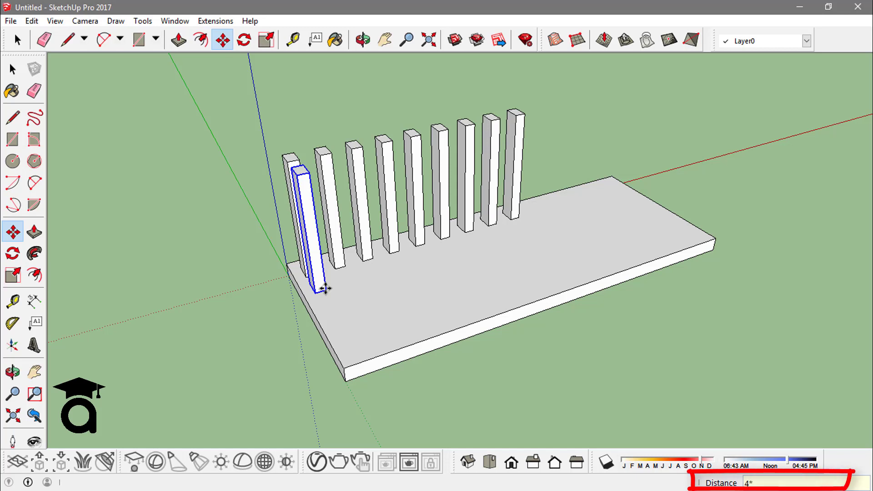
pyautogui.write('*')
pyautogui.press('Return')
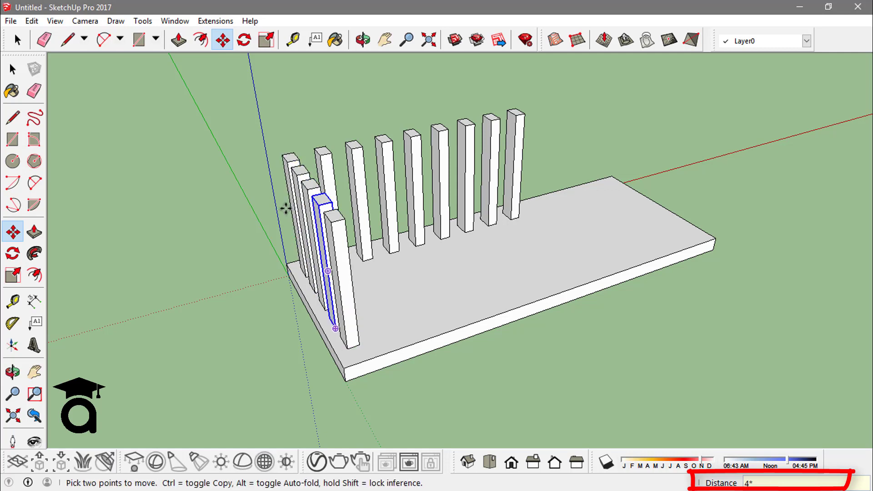
pyautogui.press('space')
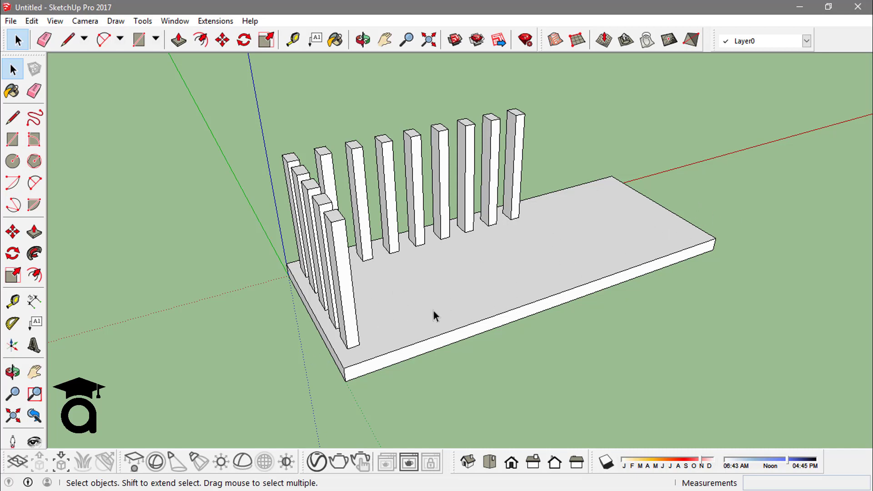
# Copy the last post of the short-side row about 5.86 m along the red axis to the slab's far end
pyautogui.click(355, 321)
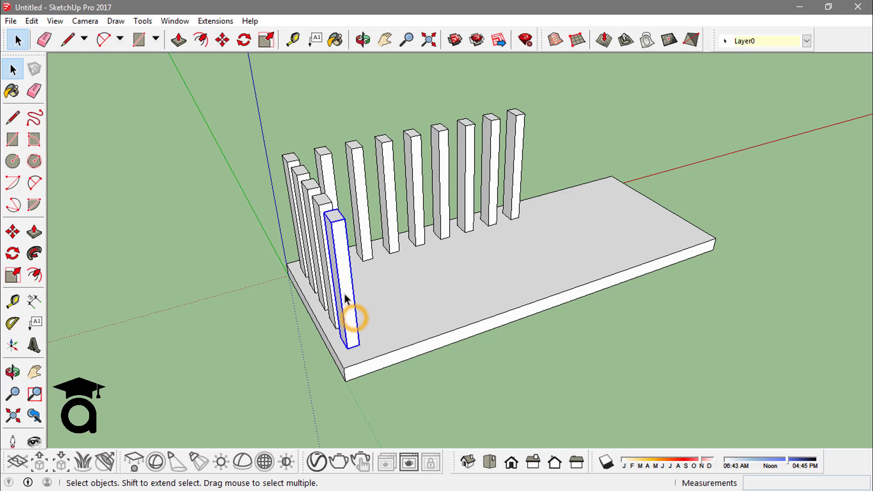
pyautogui.press('m')
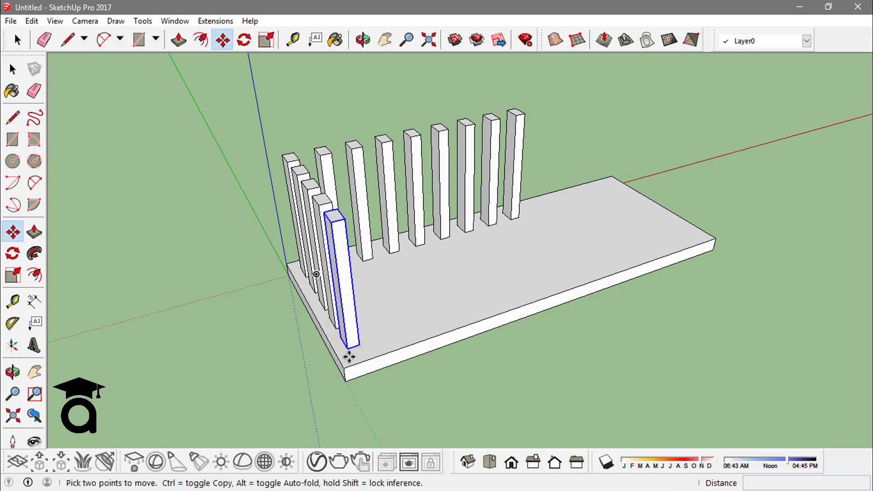
pyautogui.press('ctrl')
pyautogui.click(347, 349)
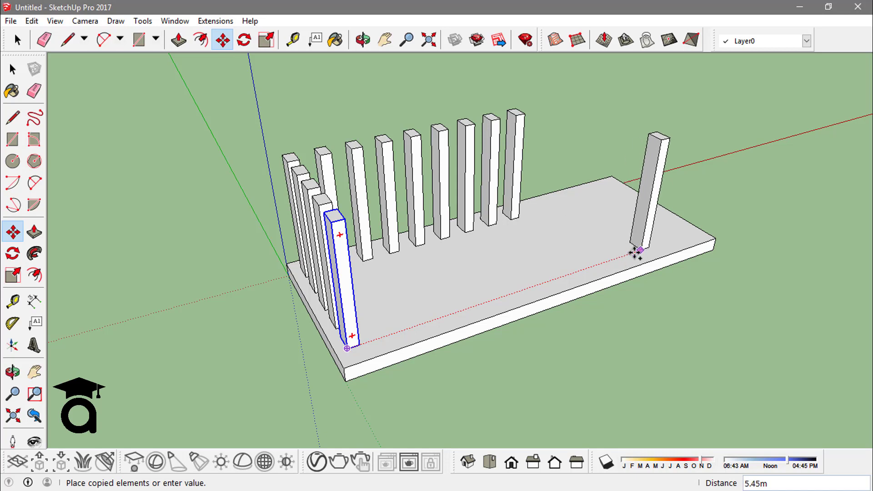
pyautogui.click(657, 240)
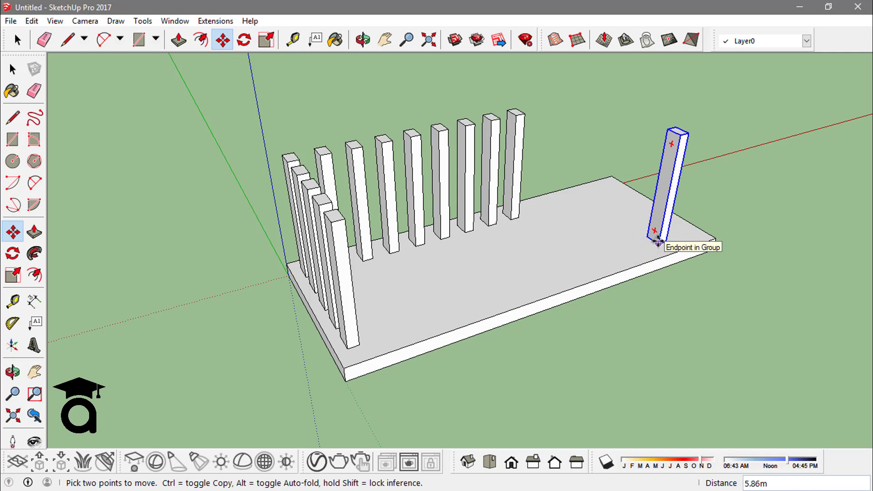
pyautogui.click(658, 242)
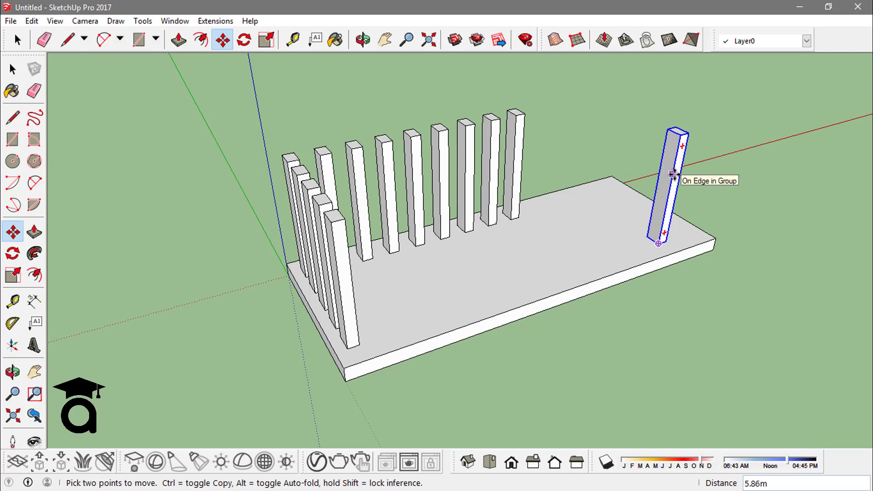
# Divide the copy distance with 10/ to fill the long side with evenly spaced posts
pyautogui.write('10/')
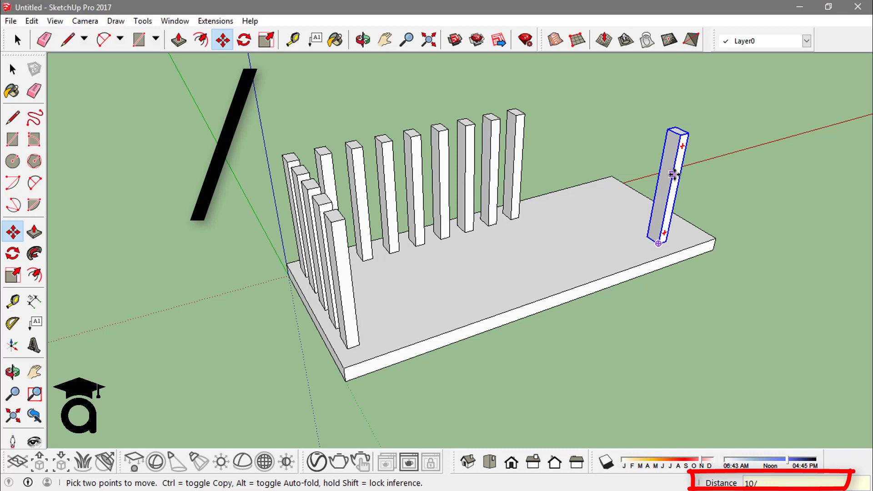
pyautogui.press('Return')
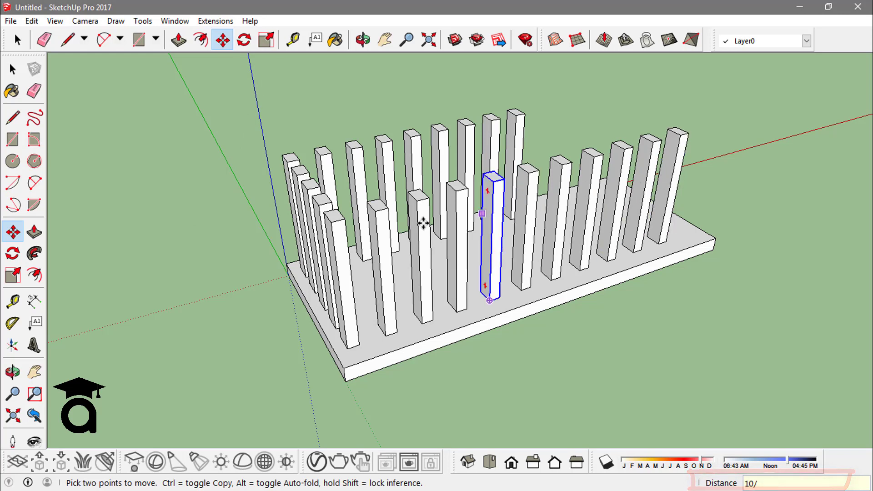
pyautogui.press('space')
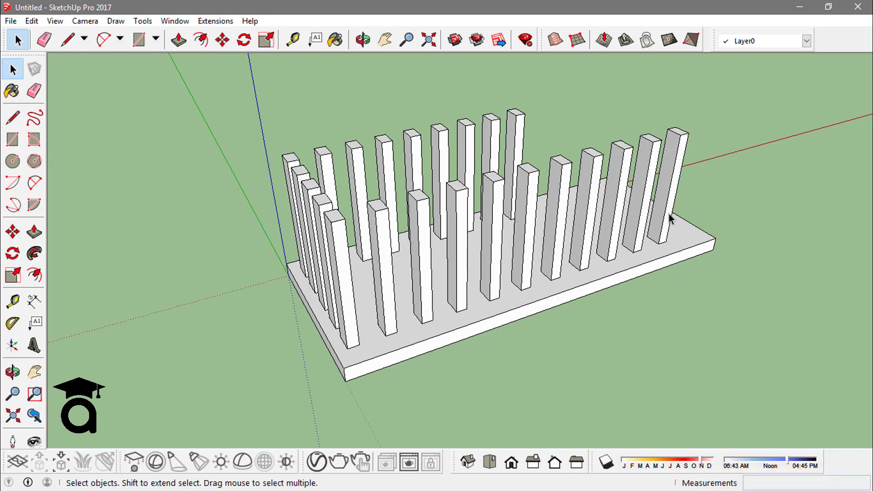
# Copy the end post of the long row about 1.98 m along the green axis and divide the copy distance with /2
pyautogui.moveTo(664, 231); pyautogui.dragTo(487, 342, button='middle')
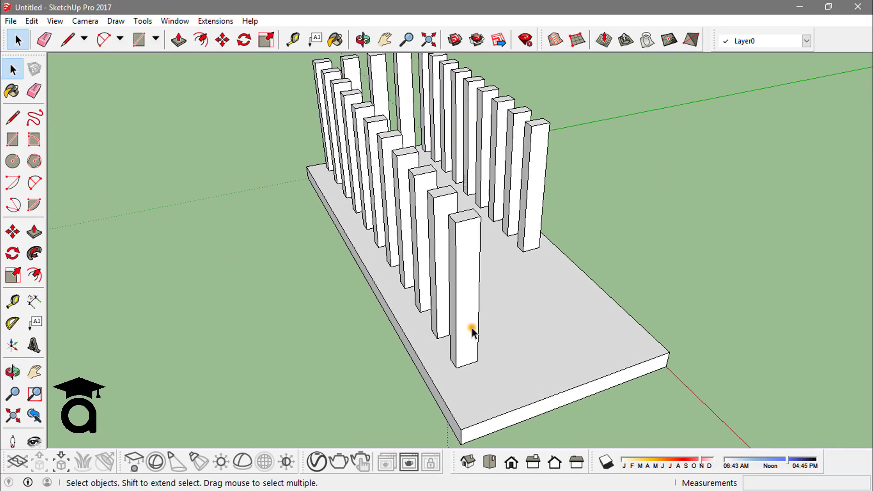
pyautogui.click(472, 332)
pyautogui.press('m')
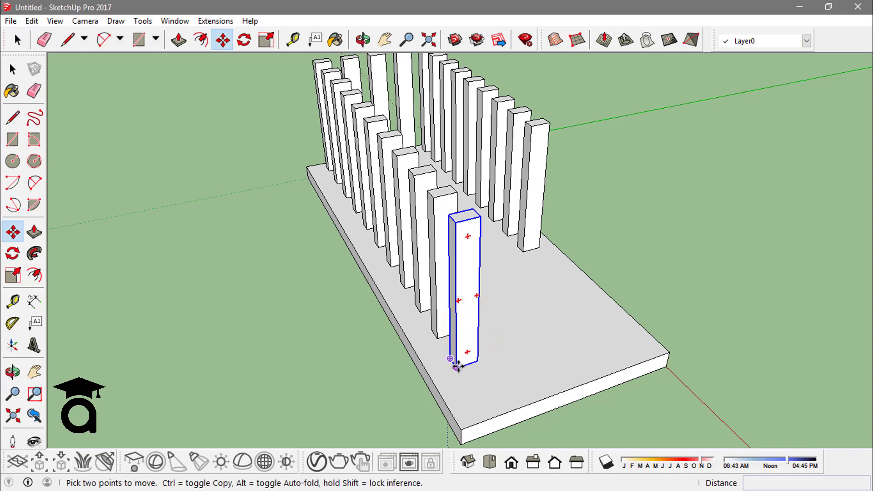
pyautogui.click(456, 368)
pyautogui.press('ctrl')
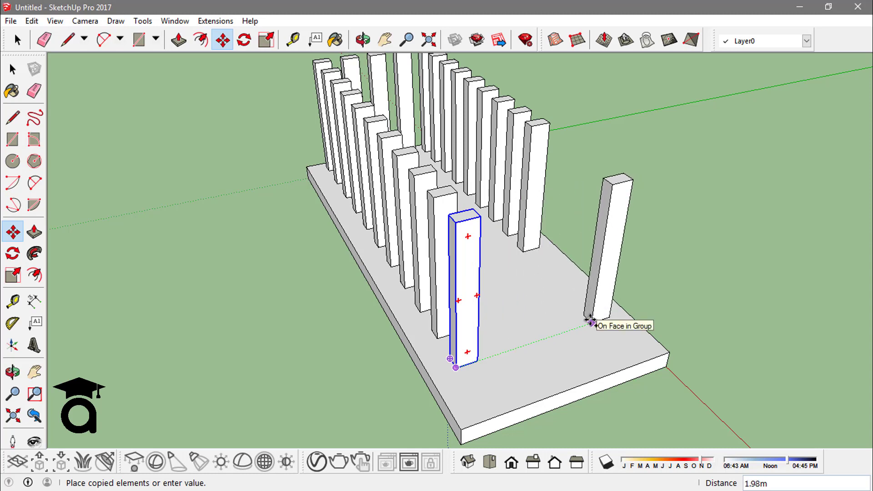
pyautogui.click(591, 323)
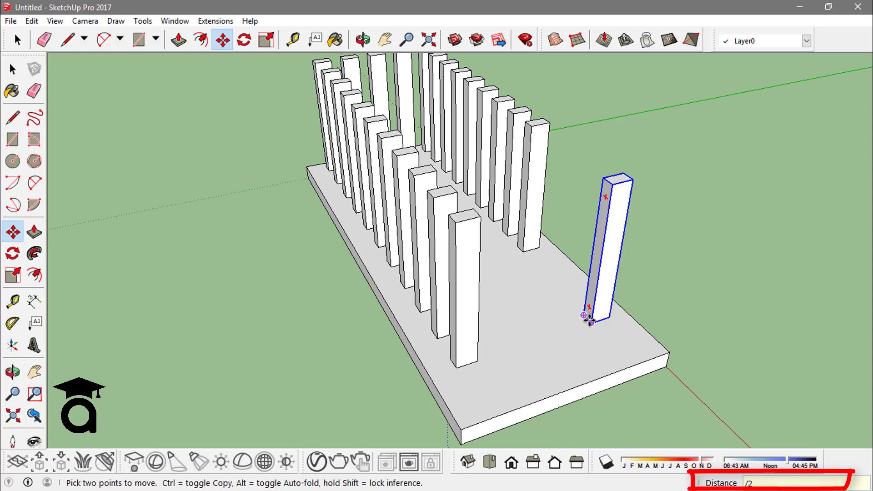
pyautogui.press('Return')
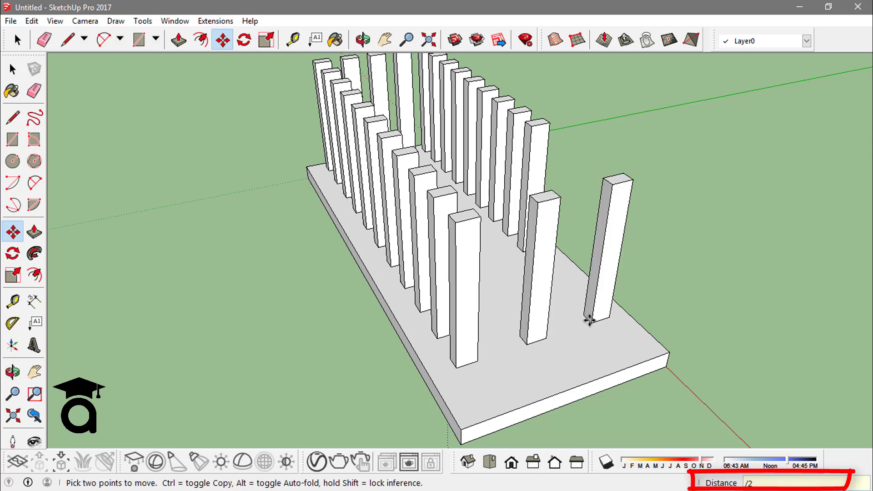
pyautogui.press('space')
pyautogui.click(554, 220)
pyautogui.moveTo(554, 220)
pyautogui.mouseDown(button='middle')
pyautogui.moveTo(599, 146)
pyautogui.moveTo(491, 236)
pyautogui.moveTo(564, 232)
pyautogui.mouseUp(button='middle')
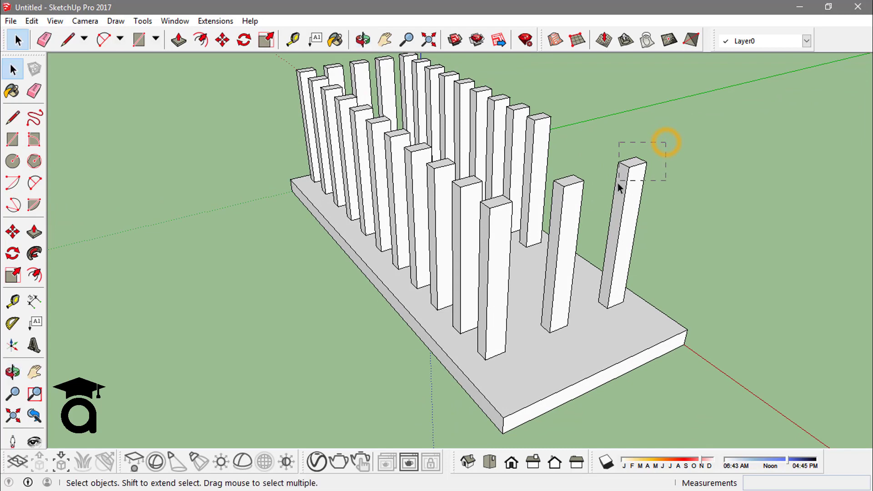
pyautogui.moveTo(608, 195); pyautogui.dragTo(604, 199)
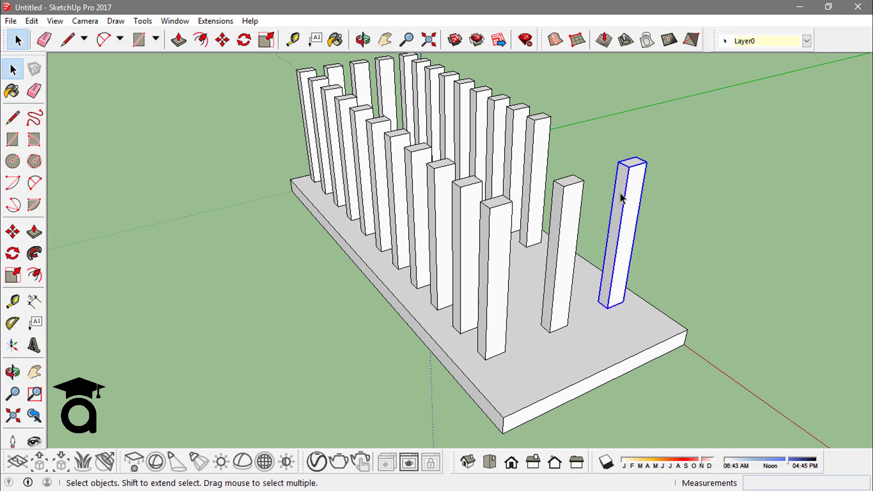
pyautogui.click(706, 190)
pyautogui.moveTo(706, 190)
pyautogui.mouseDown(button='middle')
pyautogui.moveTo(686, 190)
pyautogui.moveTo(692, 184)
pyautogui.mouseUp(button='middle')
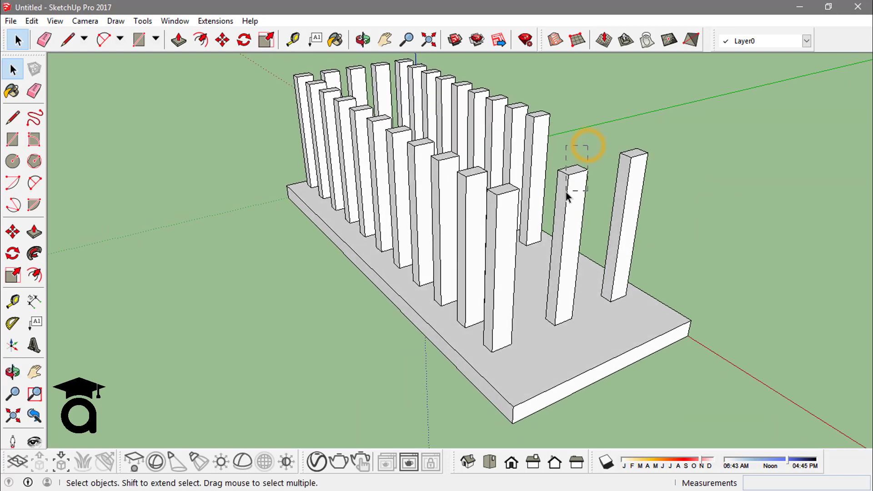
pyautogui.moveTo(567, 196); pyautogui.dragTo(568, 196)
pyautogui.moveTo(581, 146); pyautogui.dragTo(620, 273, button='middle')
# Push/Pull the new rectangle on the red axis into a thin slab
pyautogui.press('p')
pyautogui.moveTo(545, 296)
pyautogui.mouseDown()
pyautogui.moveTo(547, 276)
pyautogui.moveTo(544, 282)
pyautogui.mouseUp()
pyautogui.press('space')
# Draw a line across the new slab's top face, parallel to its back long edge, to split off a narrow strip
pyautogui.scroll(3, 325, 268)
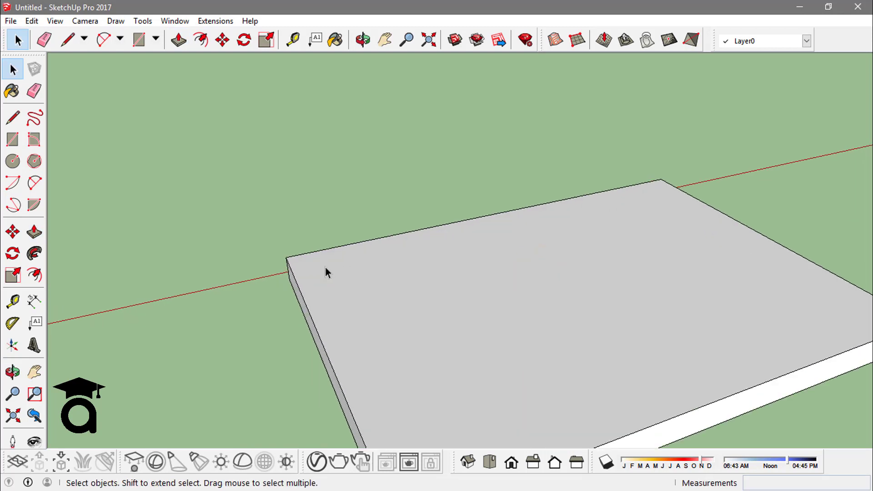
pyautogui.press('l')
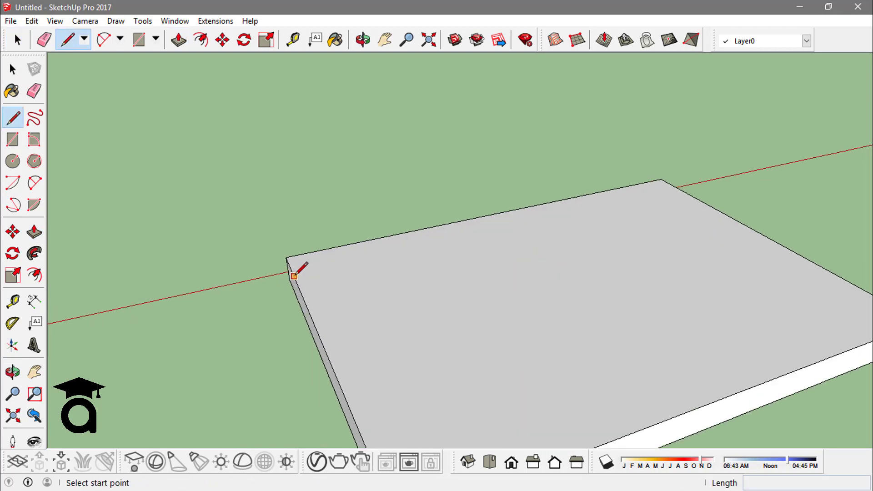
pyautogui.click(294, 276)
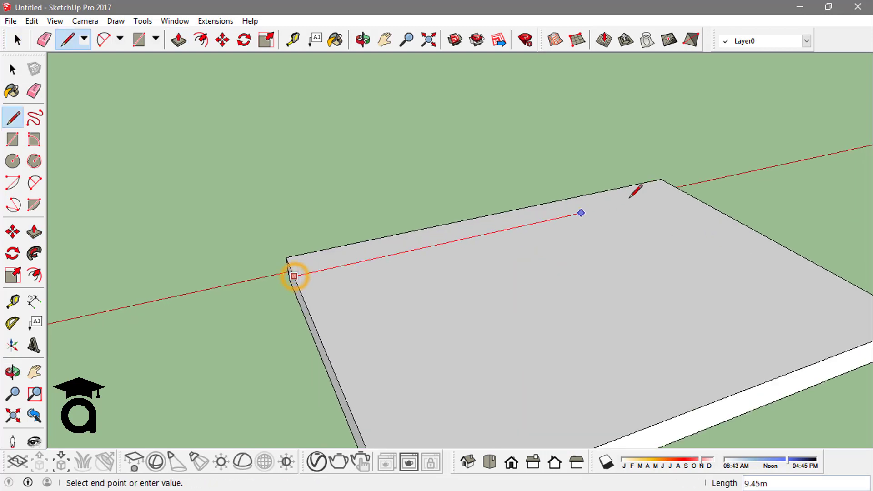
pyautogui.click(681, 192)
pyautogui.press('space')
# Push/Pull the narrow strip up about 5.5 m to form a back wall
pyautogui.press('p')
pyautogui.click(598, 213)
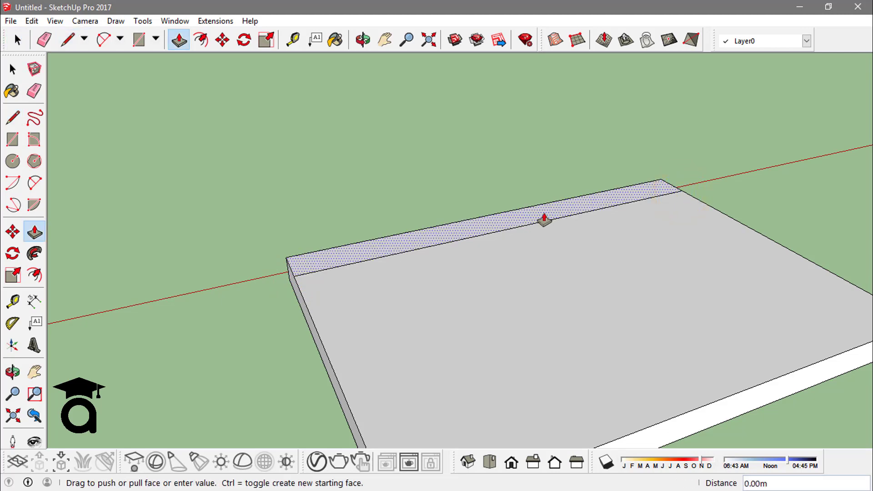
pyautogui.scroll(-4, 559, 156)
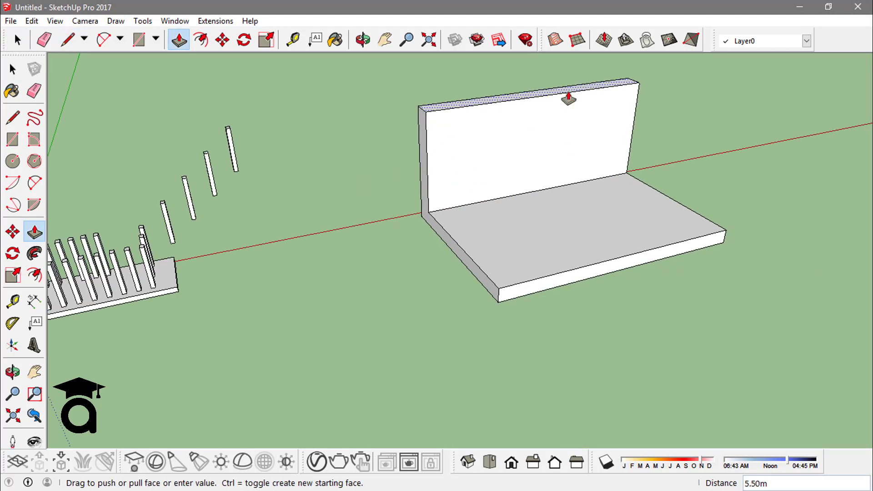
pyautogui.click(573, 87)
pyautogui.press('space')
# Select all geometry of the wall and slab and make it a group
pyautogui.moveTo(628, 113); pyautogui.dragTo(523, 161, button='middle')
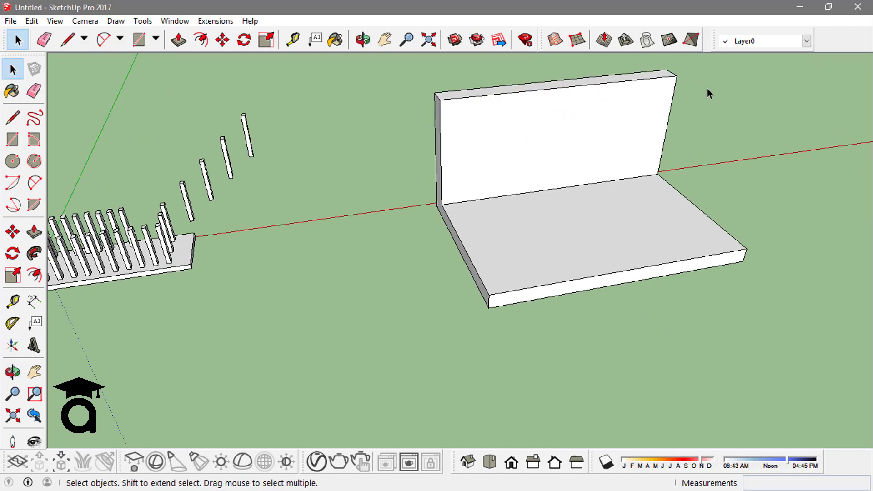
pyautogui.scroll(1, 347, 201)
pyautogui.scroll(-2, 474, 182)
pyautogui.scroll(5, 561, 143)
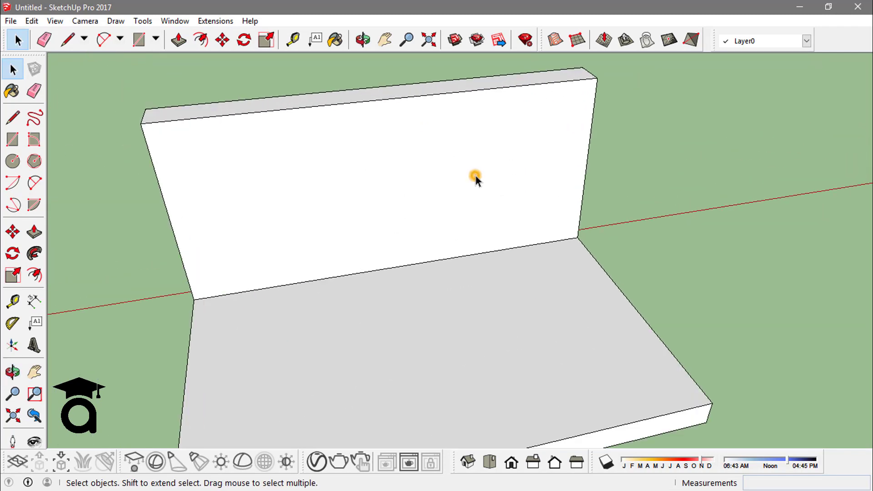
pyautogui.tripleClick(475, 179)
pyautogui.scroll(-2, 476, 182)
pyautogui.moveTo(476, 182); pyautogui.dragTo(575, 166, button='middle')
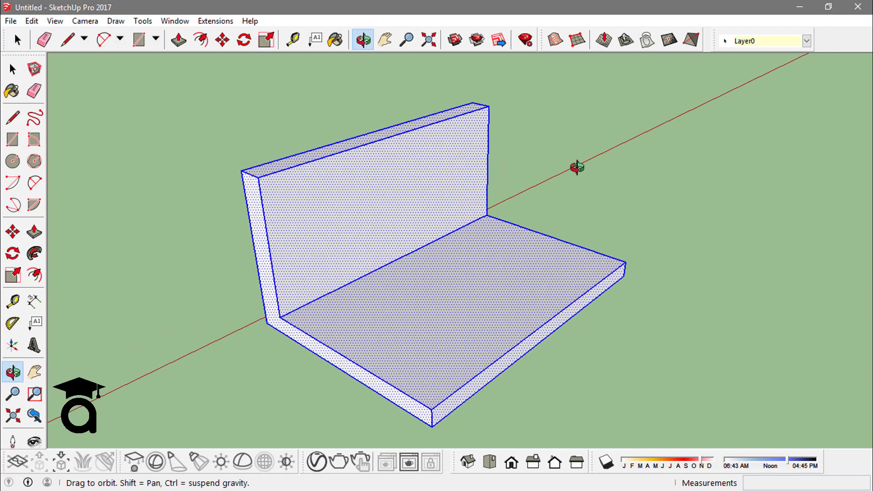
pyautogui.rightClick(442, 183)
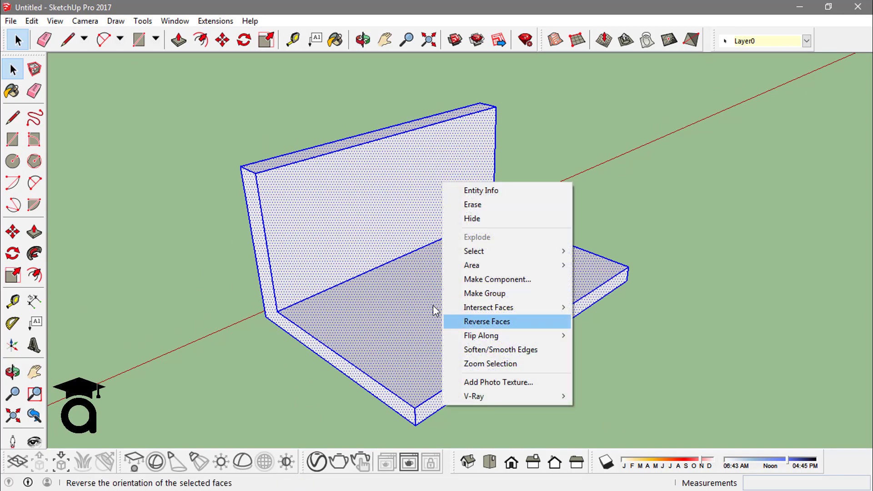
pyautogui.click(509, 293)
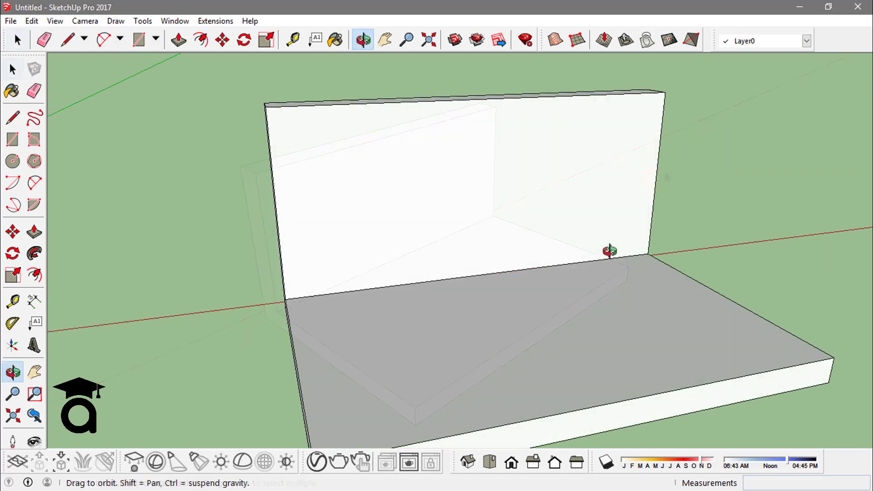
# Draw a rectangle about 1.10 m wide on the wall just above the slab, starting from the wall's bottom edge
pyautogui.scroll(2, 610, 257)
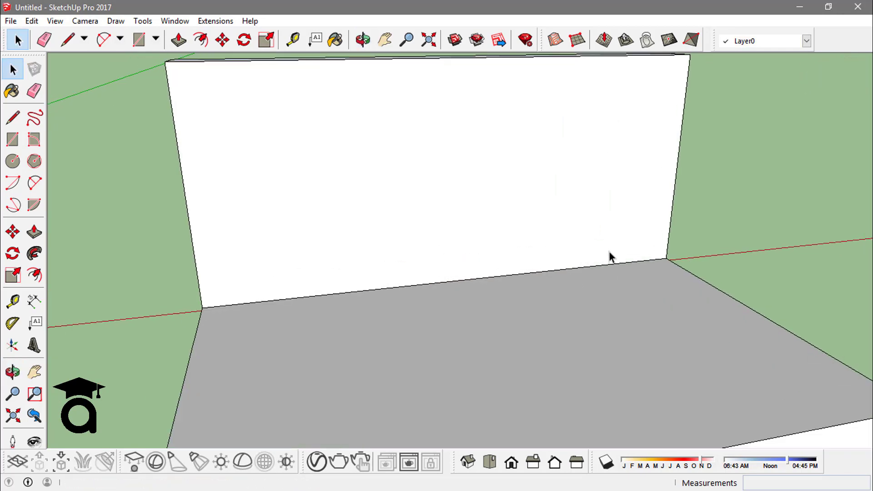
pyautogui.scroll(3, 604, 255)
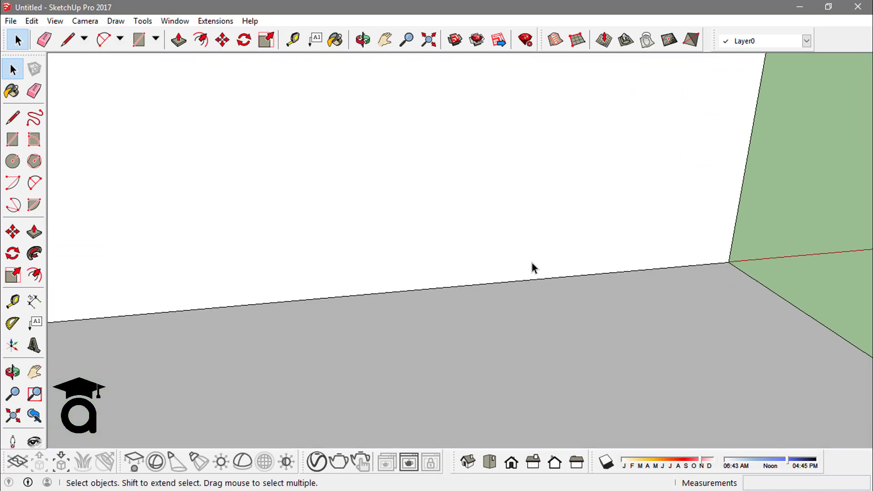
pyautogui.press('l')
pyautogui.click(400, 291)
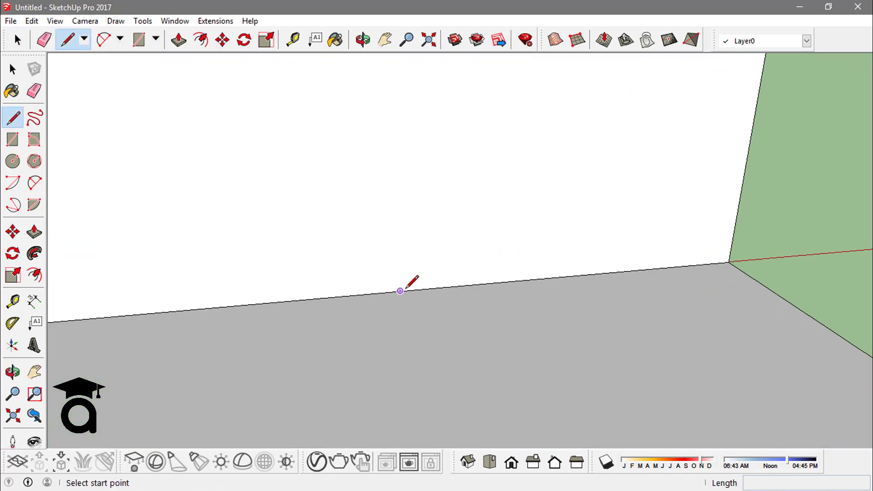
pyautogui.scroll(3, 400, 253)
pyautogui.click(404, 253)
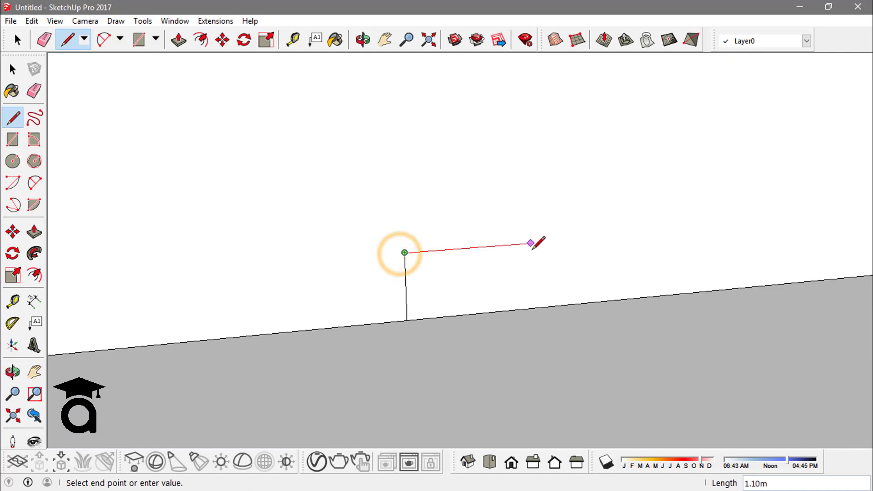
pyautogui.click(530, 244)
pyautogui.click(529, 272)
pyautogui.click(405, 283)
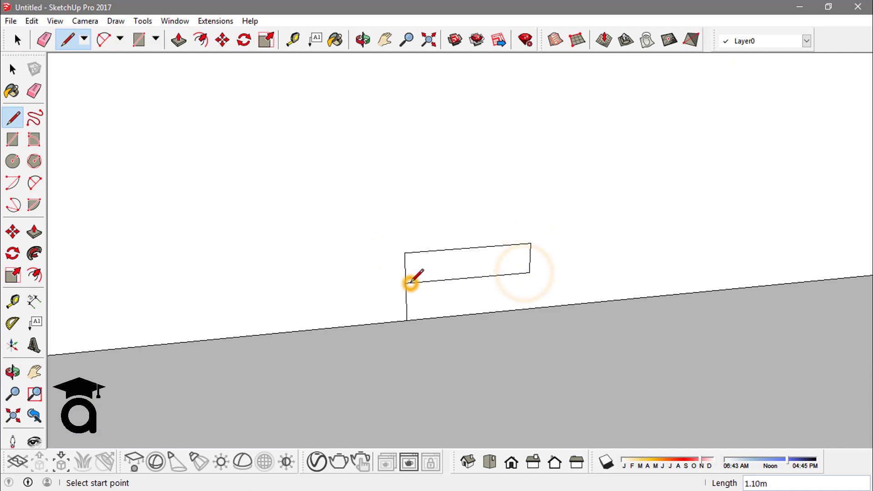
# Erase the leftover line between the rectangle and the slab
pyautogui.press('space')
pyautogui.press('e')
pyautogui.click(405, 301)
pyautogui.press('space')
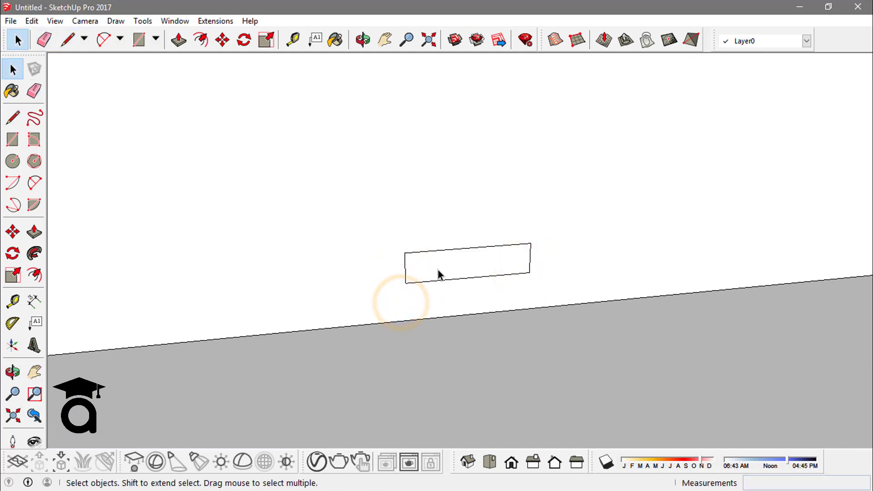
# Push/Pull the small rectangle about 1.5 m out from the wall to form a step block
pyautogui.click(438, 271)
pyautogui.press('p')
pyautogui.click(437, 271)
pyautogui.scroll(-1, 438, 271)
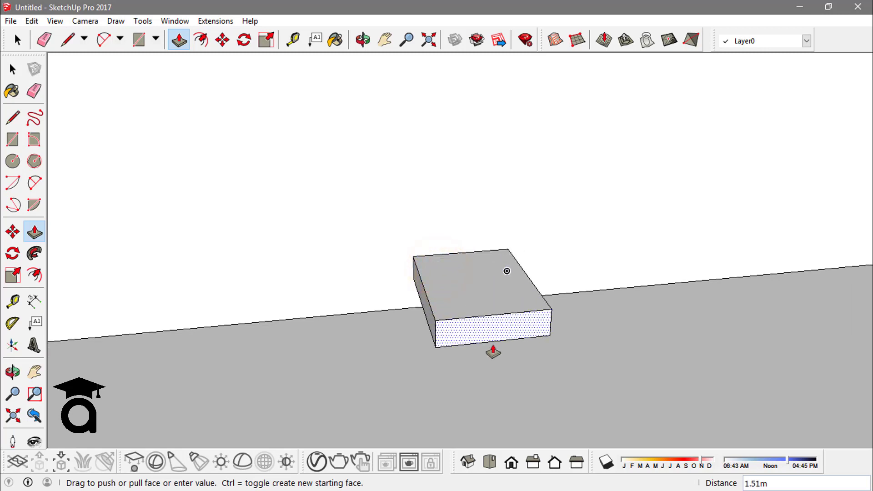
pyautogui.click(508, 367)
# Select the whole step block and make it a group
pyautogui.moveTo(508, 366)
pyautogui.mouseDown(button='middle')
pyautogui.moveTo(561, 273)
pyautogui.moveTo(500, 305)
pyautogui.mouseUp(button='middle')
pyautogui.tripleClick(498, 300)
pyautogui.rightClick(499, 300)
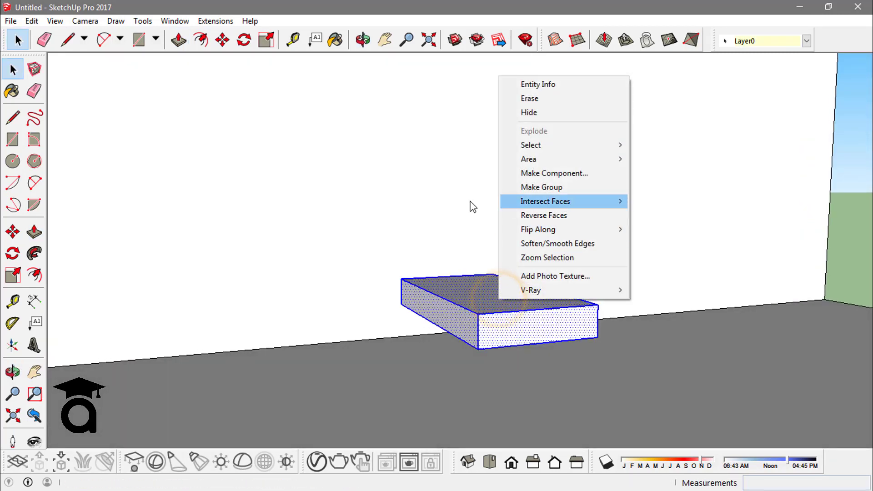
pyautogui.click(568, 187)
pyautogui.moveTo(568, 187)
pyautogui.mouseDown(button='middle')
pyautogui.moveTo(464, 250)
pyautogui.moveTo(551, 260)
pyautogui.moveTo(487, 263)
pyautogui.moveTo(437, 234)
pyautogui.mouseUp(button='middle')
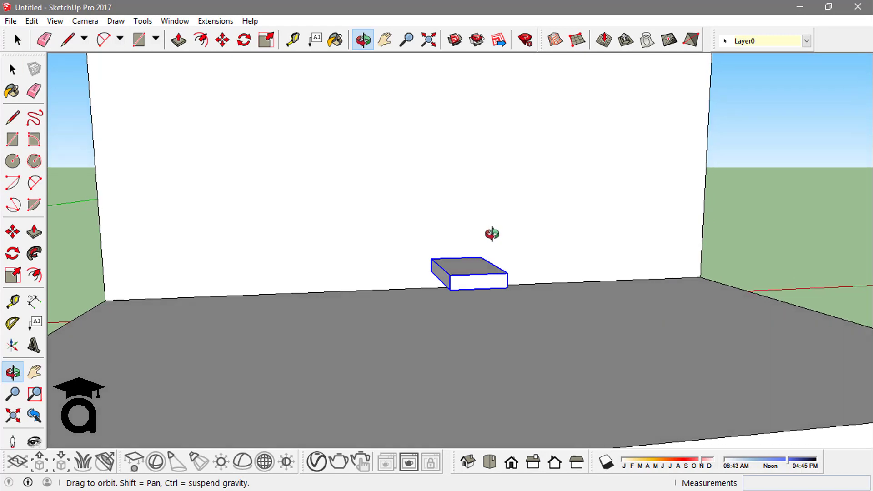
# Copy the step block by its top back corner about 3.03 m along the wall
pyautogui.press('m')
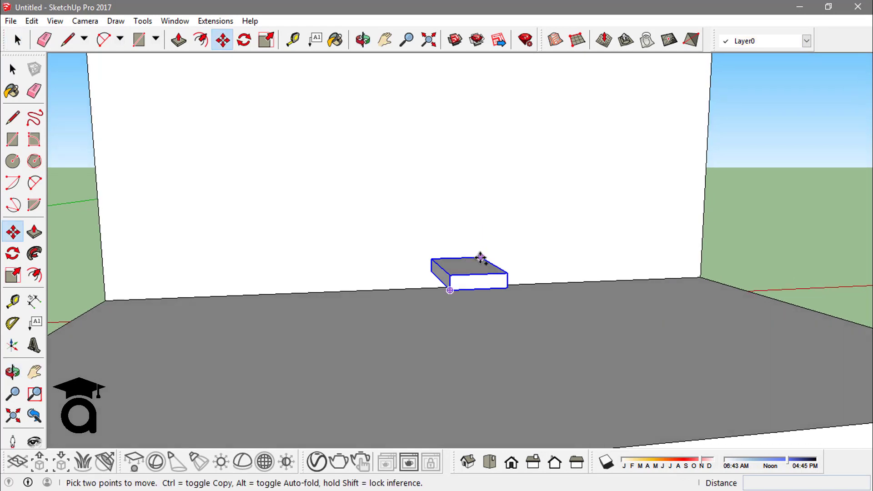
pyautogui.press('ctrl')
pyautogui.click(480, 257)
pyautogui.click(341, 261)
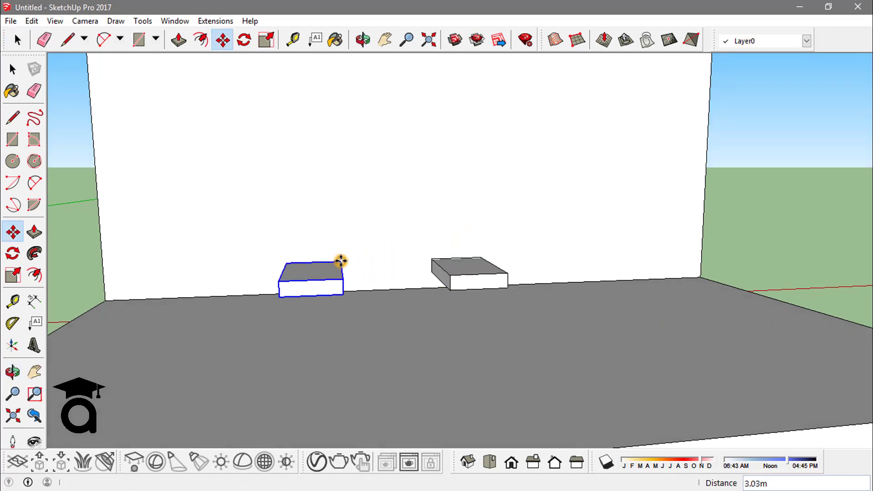
pyautogui.press('space')
# Draw a vertical line up the wall from the original block's top back corner, then a line about 1.01 m long along the red axis
pyautogui.moveTo(516, 245); pyautogui.dragTo(511, 220, button='middle')
pyautogui.scroll(2, 501, 228)
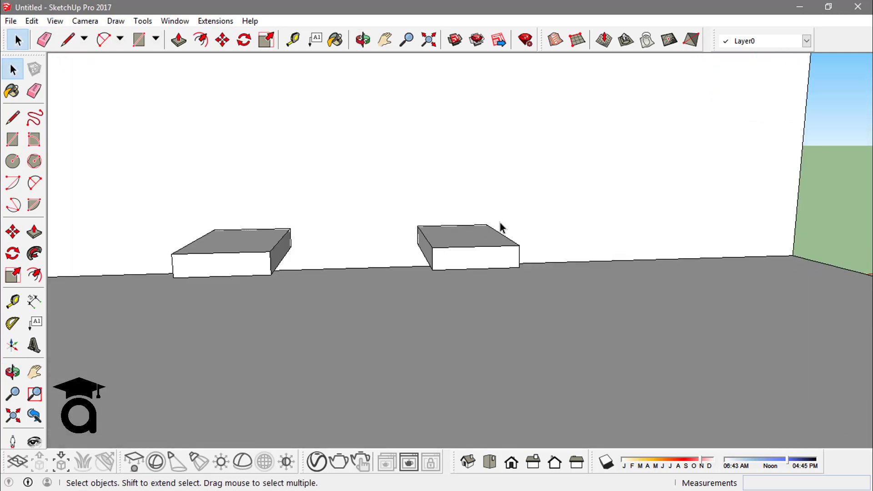
pyautogui.scroll(3, 500, 226)
pyautogui.press('l')
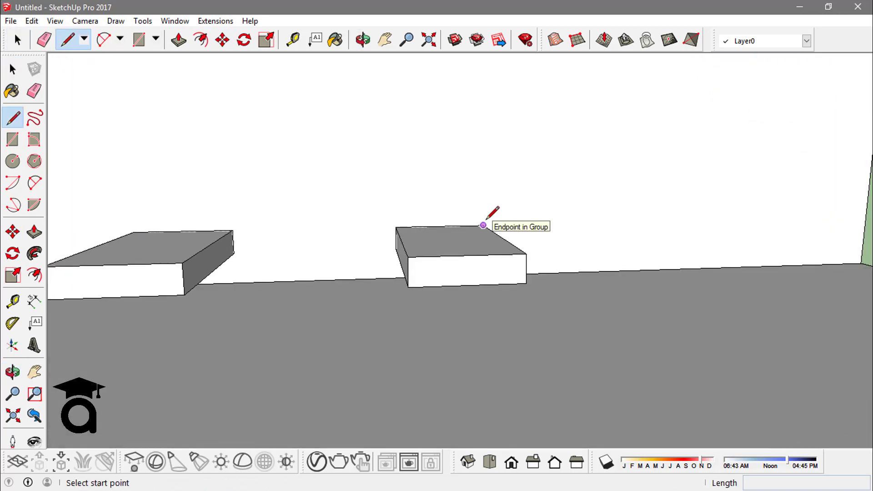
pyautogui.click(484, 225)
pyautogui.click(483, 185)
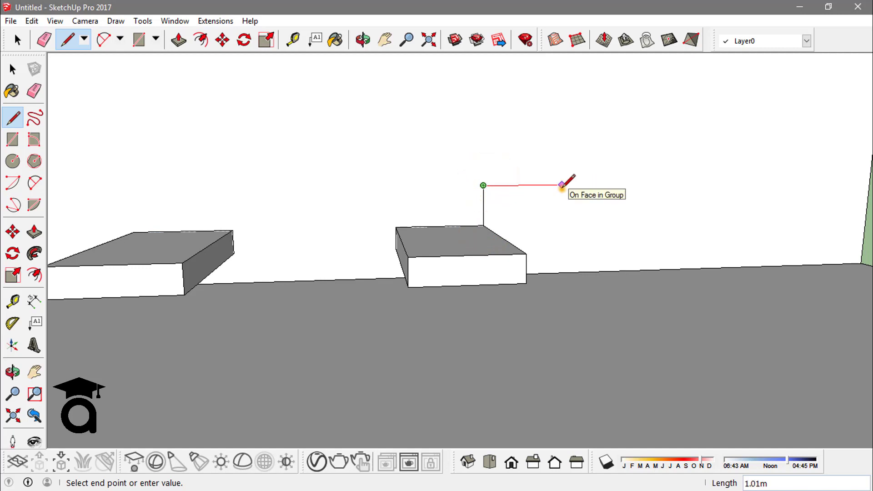
pyautogui.click(562, 185)
pyautogui.press('space')
# Copy the original step block by its top back corner to the end of the guide line, then multiply the copy with 8*
pyautogui.press('o')
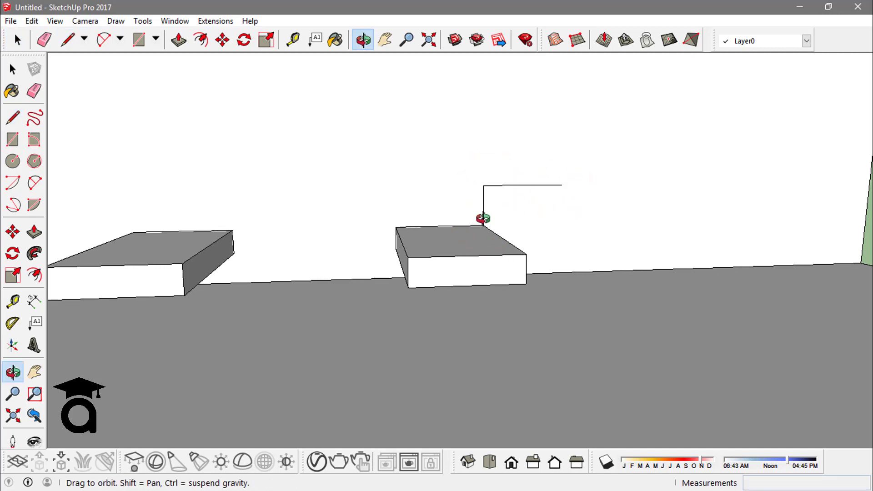
pyautogui.moveTo(483, 218); pyautogui.dragTo(471, 219)
pyautogui.press('space')
pyautogui.click(435, 236)
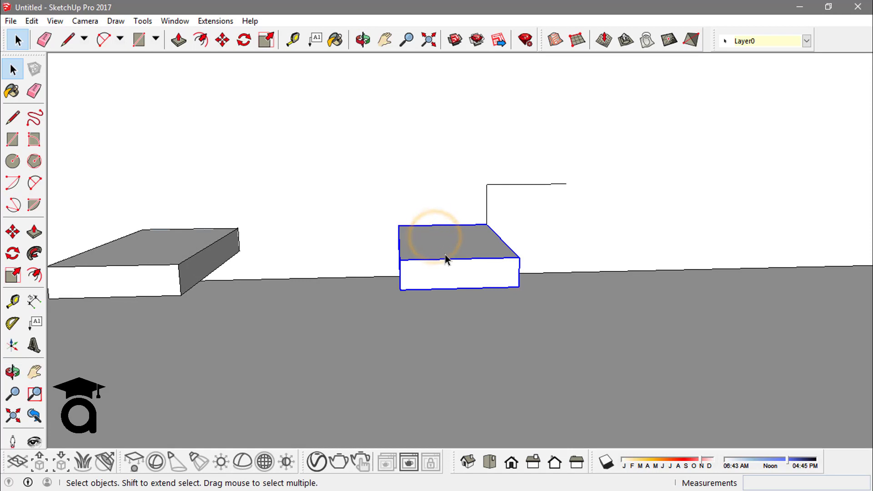
pyautogui.press('m')
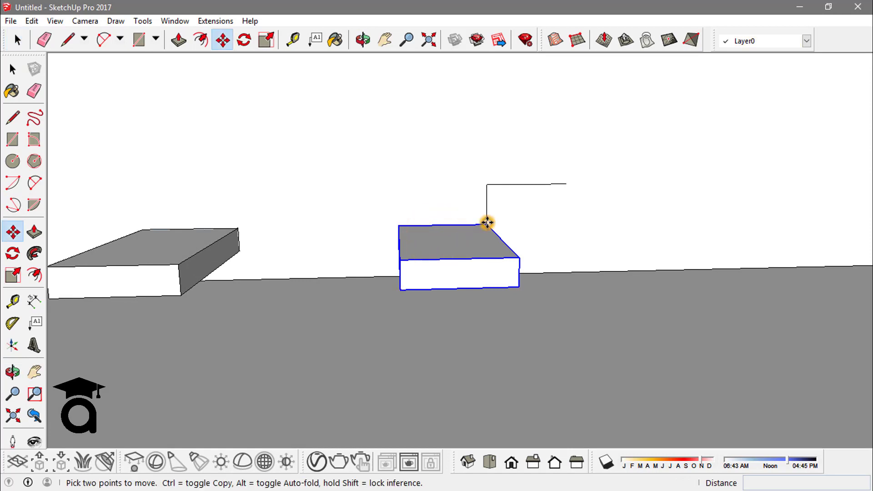
pyautogui.press('ctrl')
pyautogui.click(487, 223)
pyautogui.click(557, 184)
pyautogui.press('o')
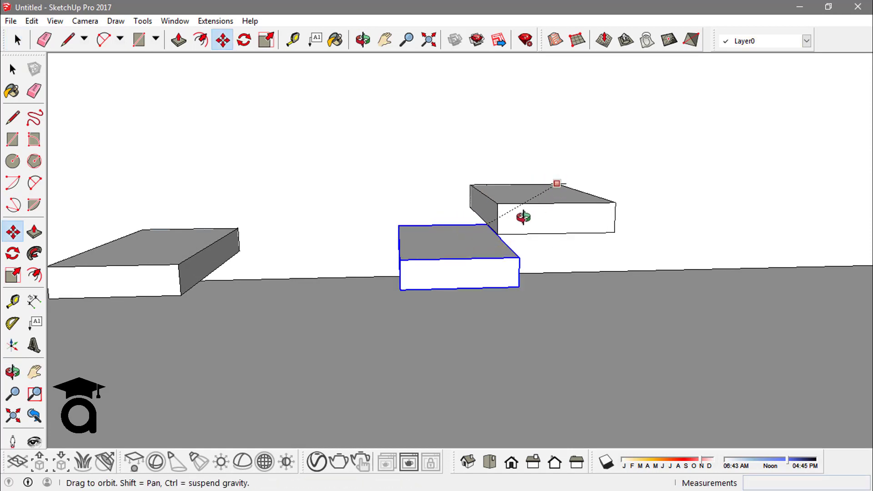
pyautogui.moveTo(523, 217); pyautogui.dragTo(559, 191, button='middle')
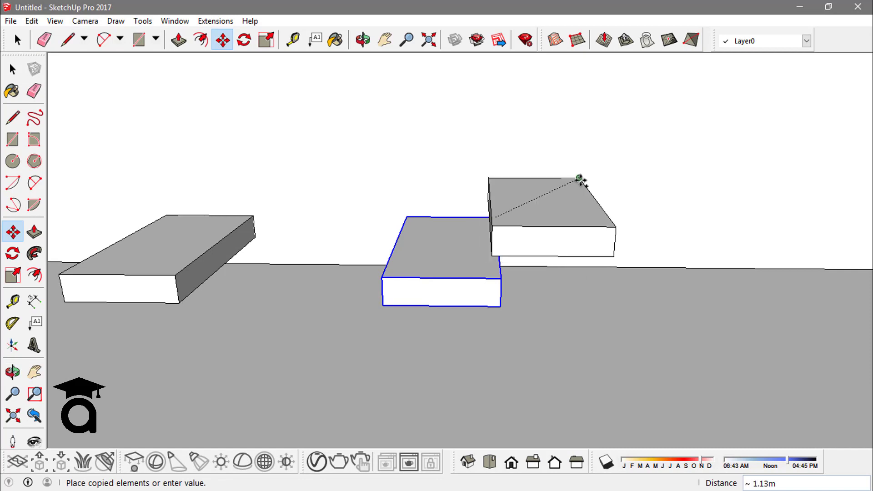
pyautogui.click(580, 180)
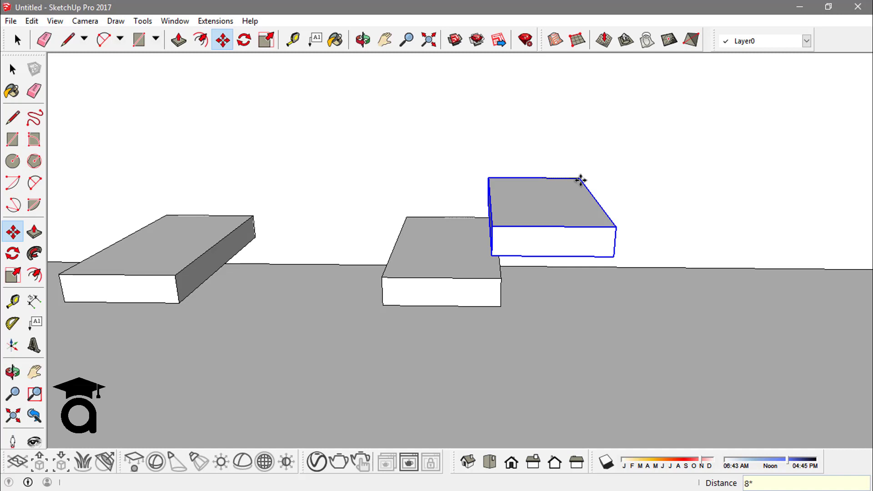
pyautogui.press('Return')
pyautogui.scroll(-5, 446, 222)
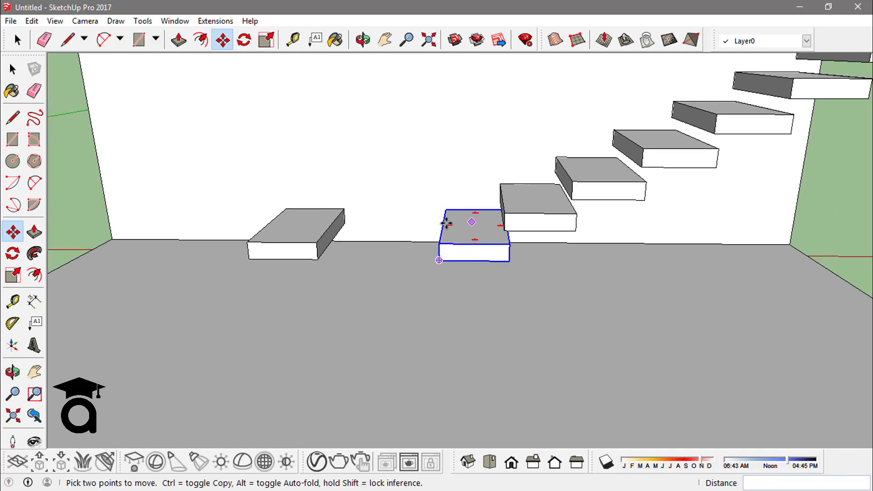
# Draw a line about 0.65 m long on the wall, starting at its side edge and running along the red axis
pyautogui.press('space')
pyautogui.moveTo(450, 238); pyautogui.dragTo(335, 259, button='middle')
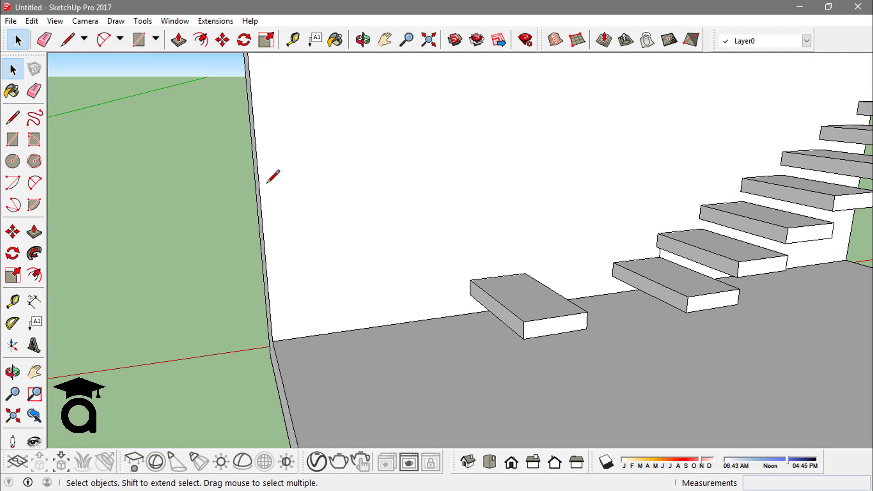
pyautogui.press('l')
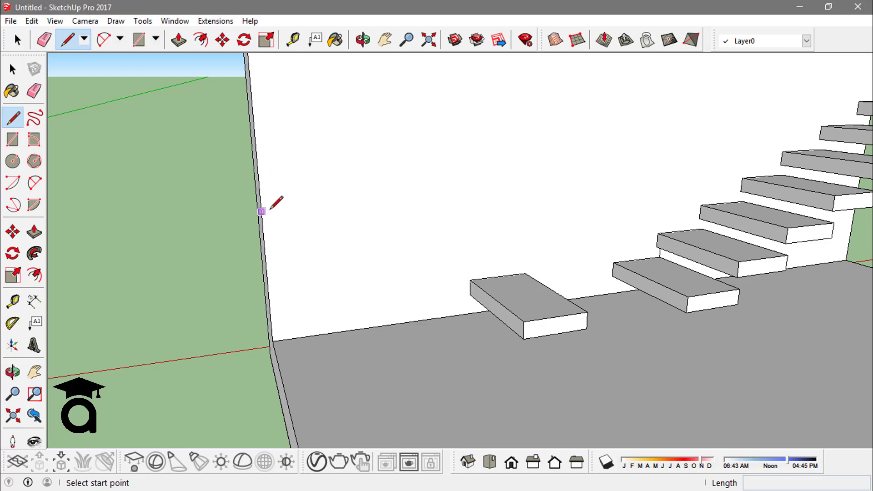
pyautogui.click(258, 187)
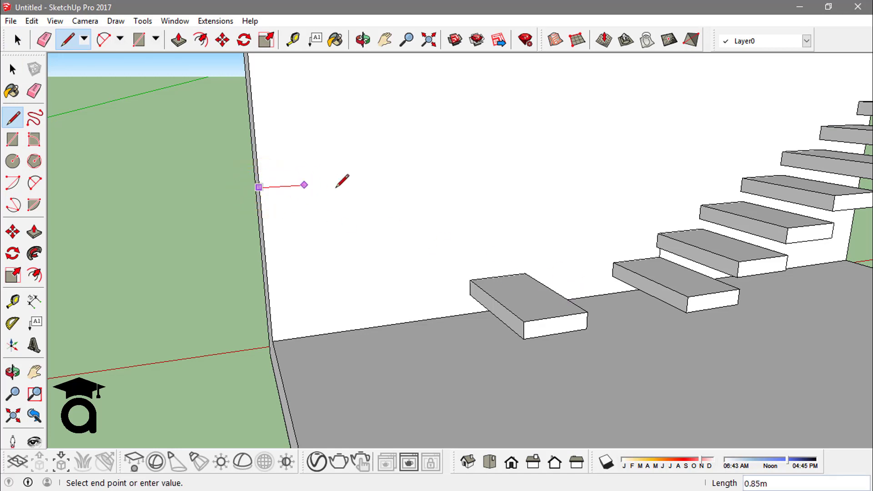
pyautogui.click(327, 182)
pyautogui.press('Escape')
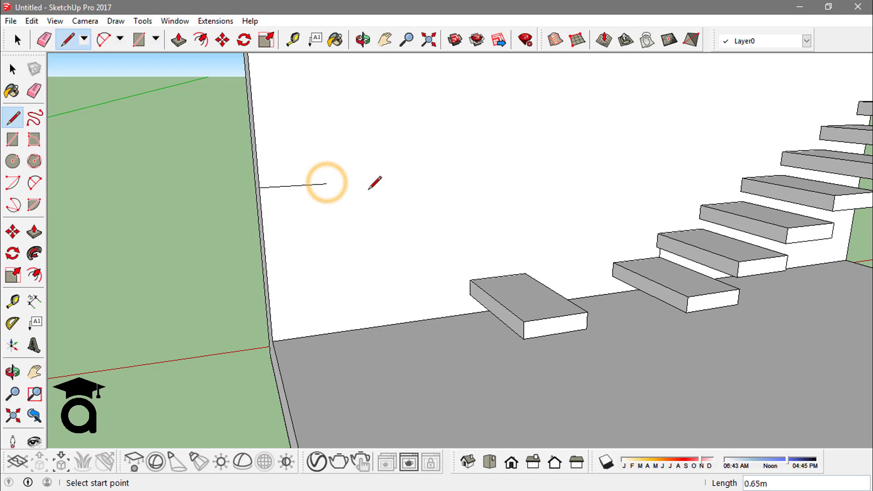
# Copy the separate step block by its top back corner to the new line's end, about 4.02 m, and divide the distance with 5/
pyautogui.press('space')
pyautogui.click(500, 280)
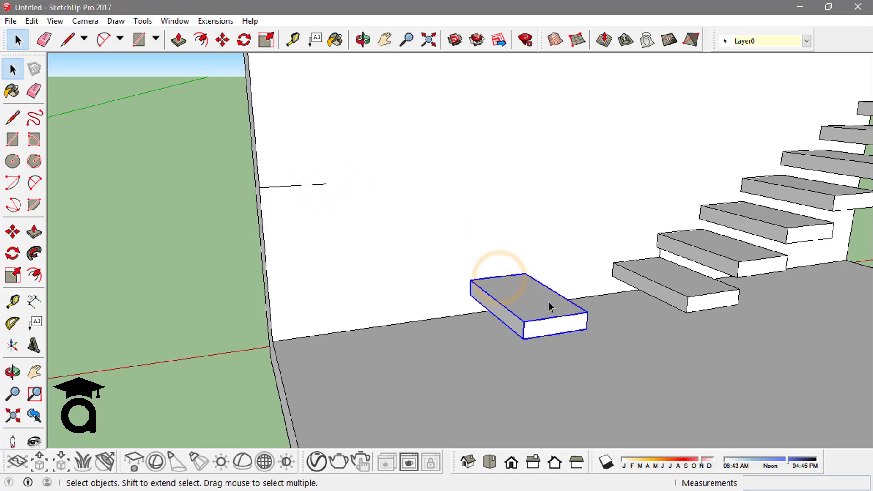
pyautogui.press('m')
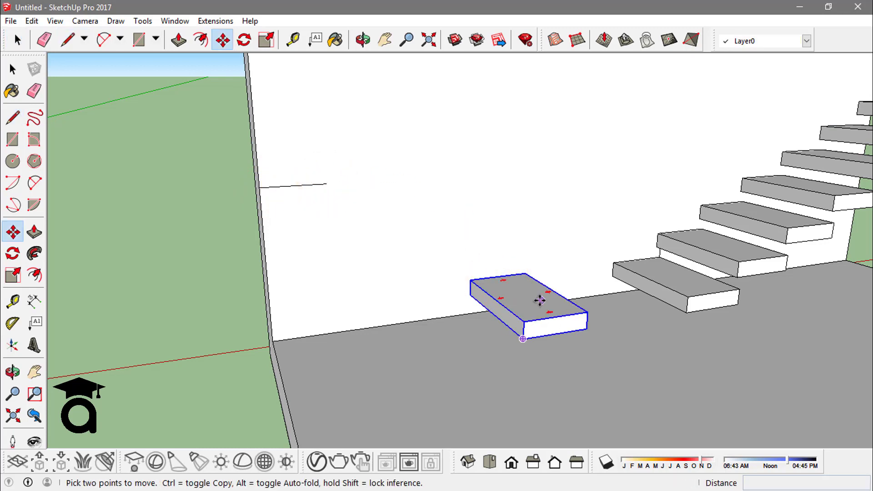
pyautogui.click(523, 274)
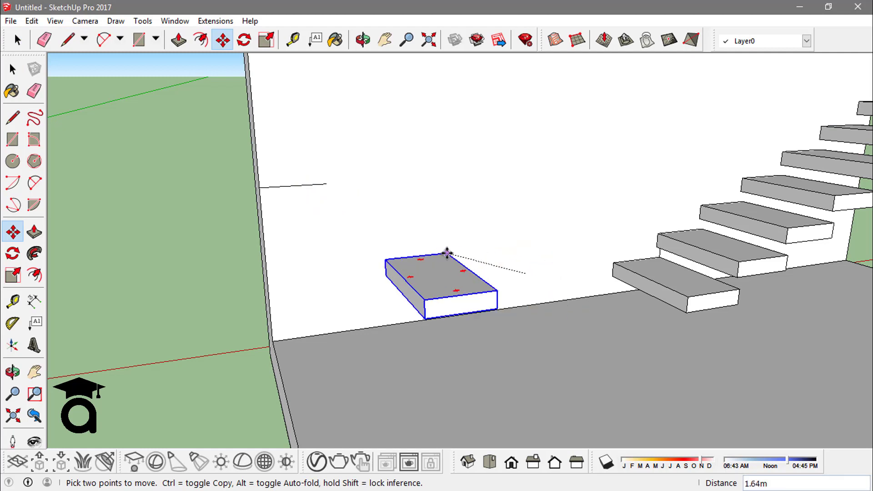
pyautogui.press('ctrl')
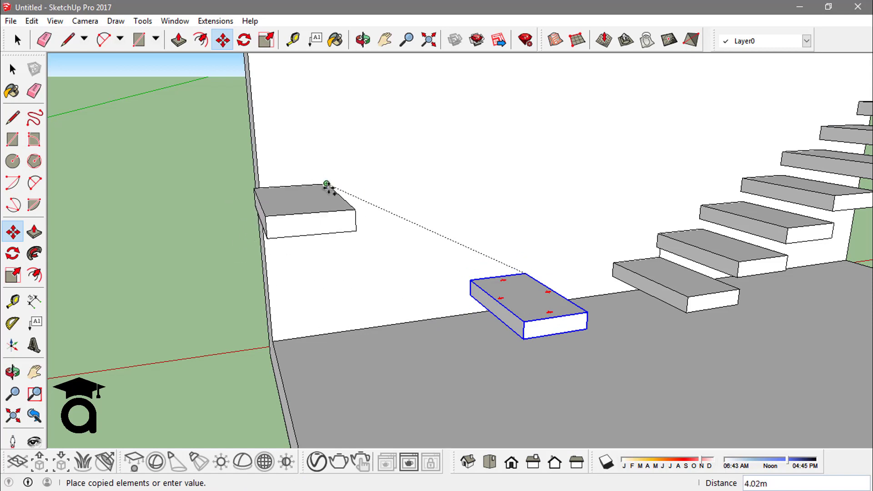
pyautogui.click(326, 184)
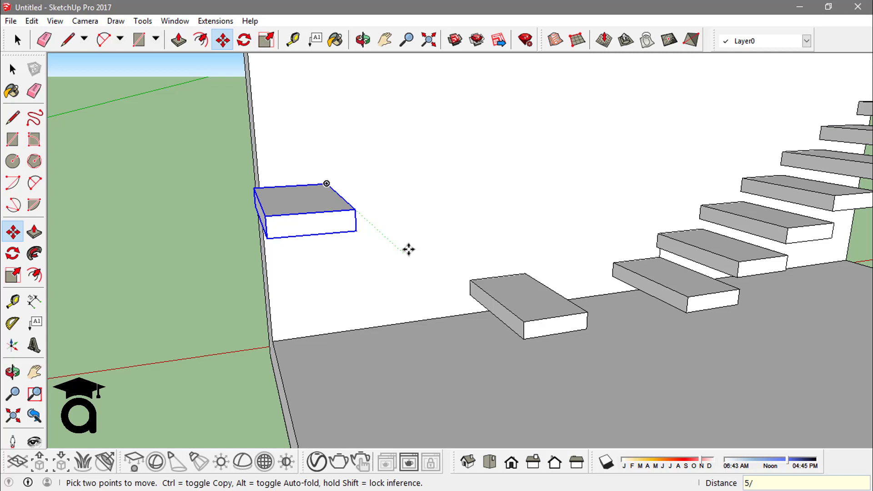
pyautogui.write('5/')
pyautogui.press('Return')
# Examine the flight of evenly divided steps on the wall from several angles, including the topmost block
pyautogui.press('o')
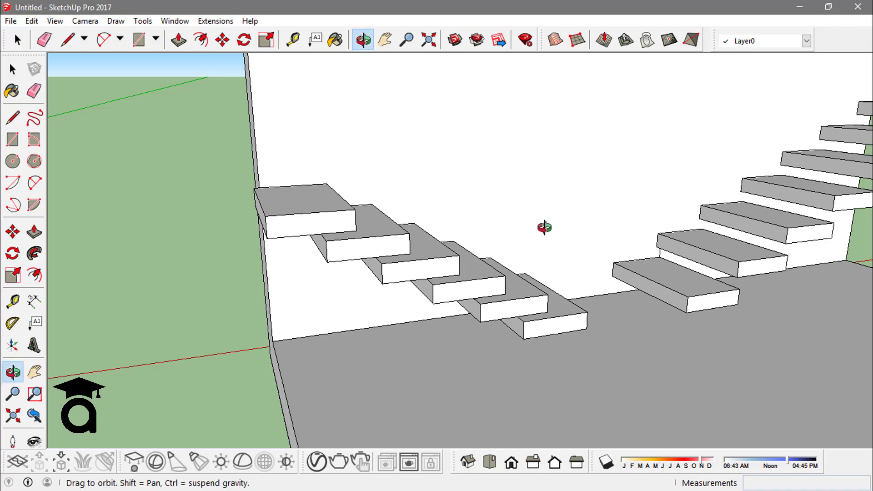
pyautogui.moveTo(544, 228); pyautogui.dragTo(581, 195)
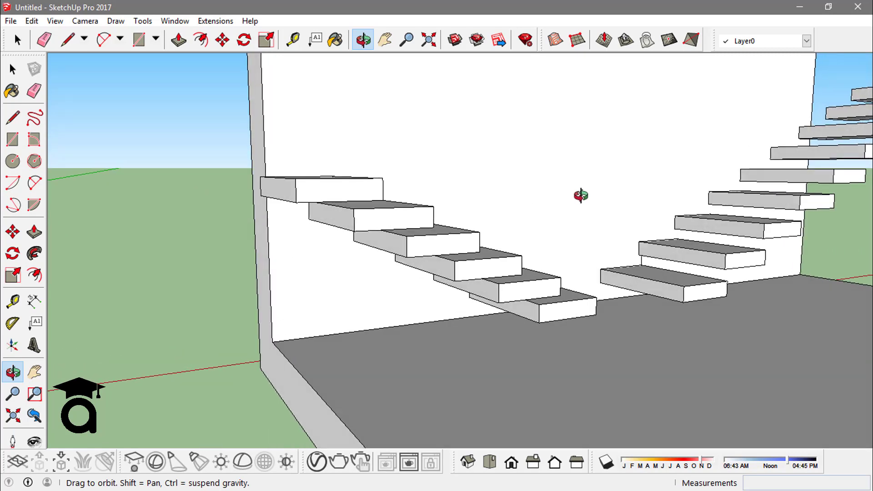
pyautogui.press('space')
pyautogui.click(299, 188)
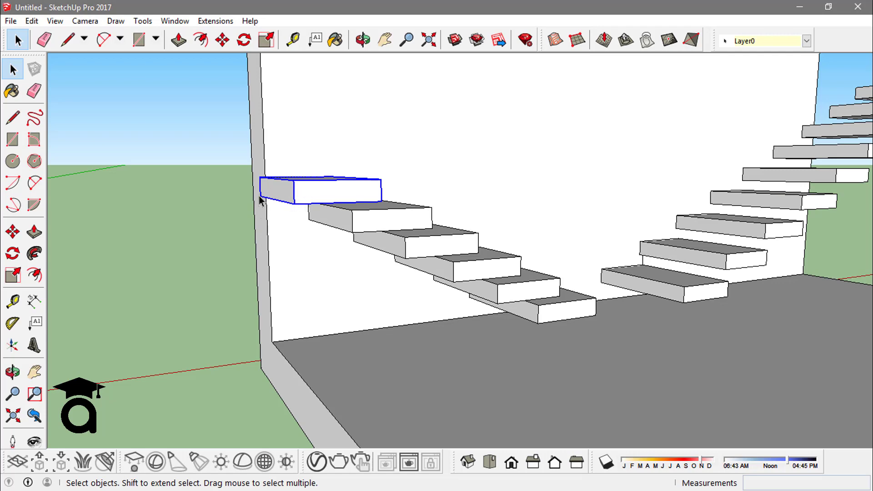
pyautogui.moveTo(317, 193)
pyautogui.mouseDown(button='middle')
pyautogui.moveTo(250, 197)
pyautogui.moveTo(318, 197)
pyautogui.mouseUp(button='middle')
pyautogui.scroll(-2, 302, 200)
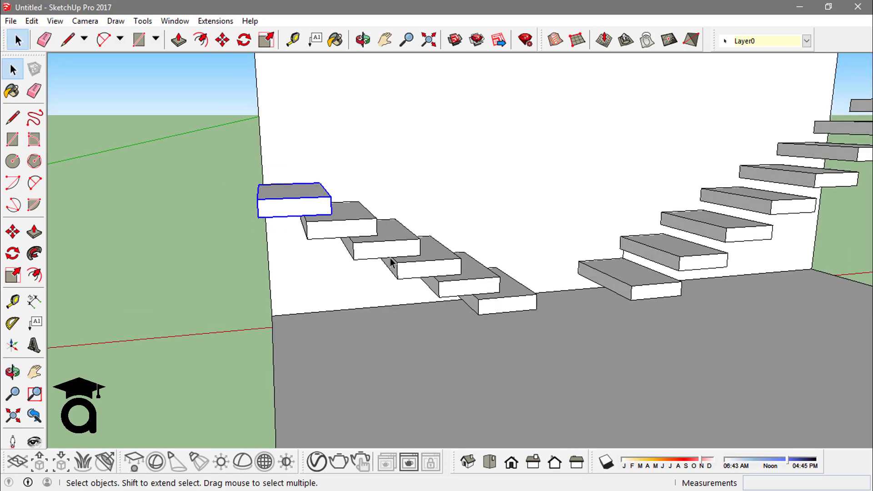
pyautogui.moveTo(450, 267); pyautogui.dragTo(275, 293, button='middle')
pyautogui.click(275, 293)
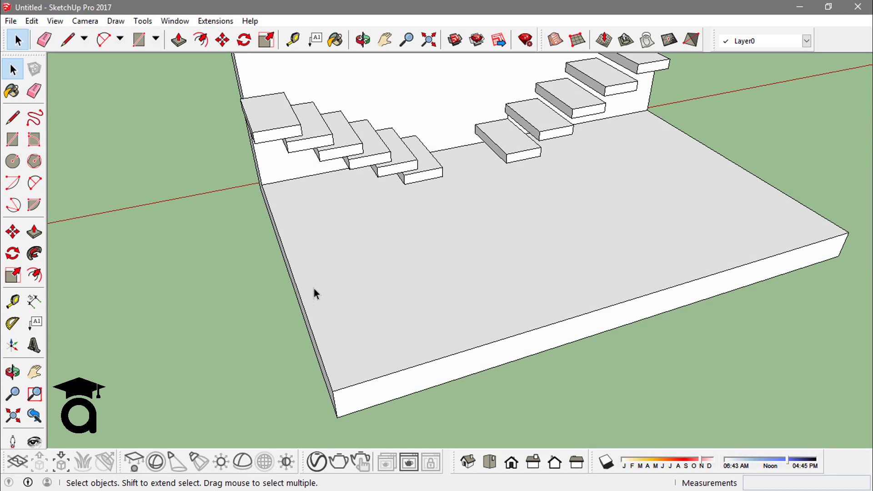
# Draw a small rectangle on the floor slab near its front corner and Push/Pull it upward into a tall post
pyautogui.press('r')
pyautogui.click(329, 314)
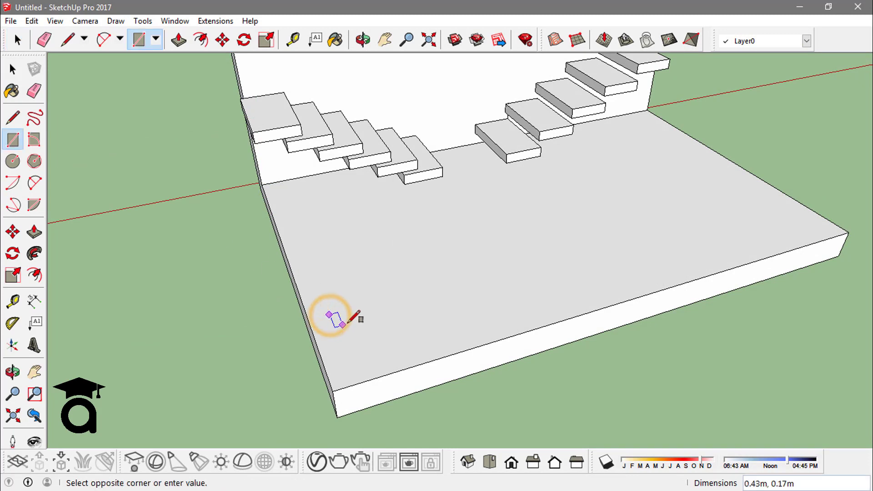
pyautogui.click(347, 318)
pyautogui.press('space')
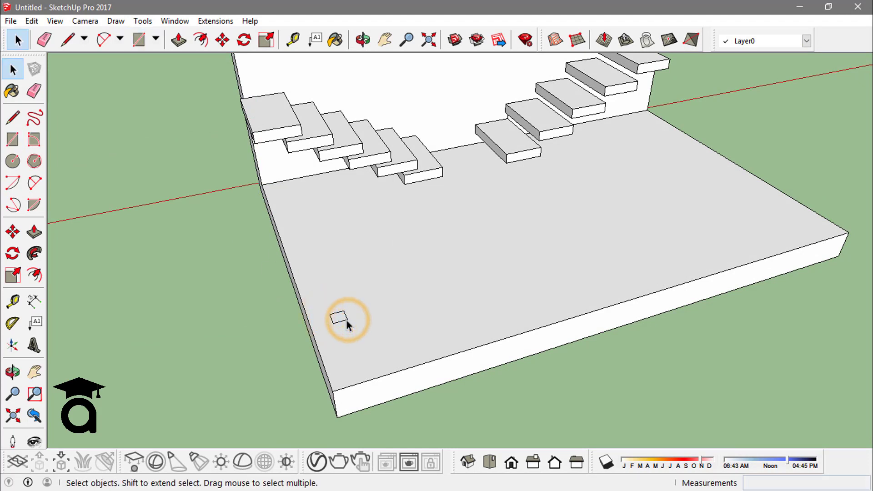
pyautogui.press('p')
pyautogui.click(340, 318)
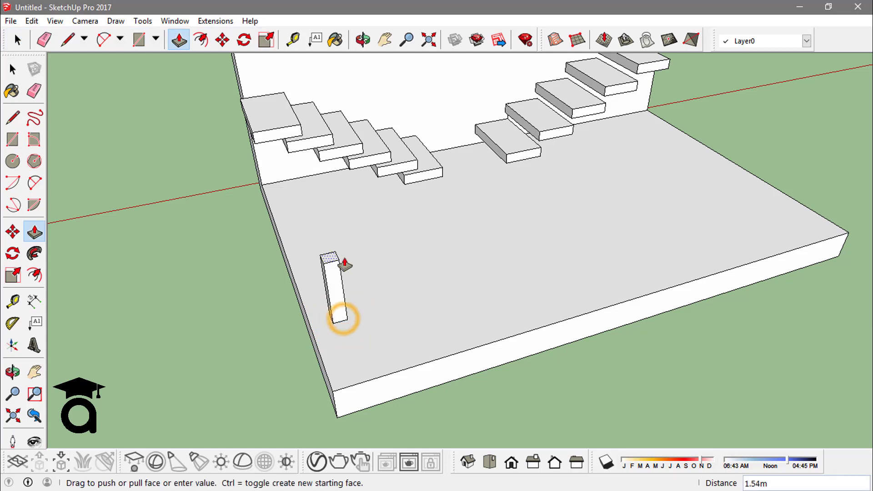
pyautogui.click(348, 234)
pyautogui.press('space')
# Select the whole post and make it a component with the default settings
pyautogui.rightClick(329, 250)
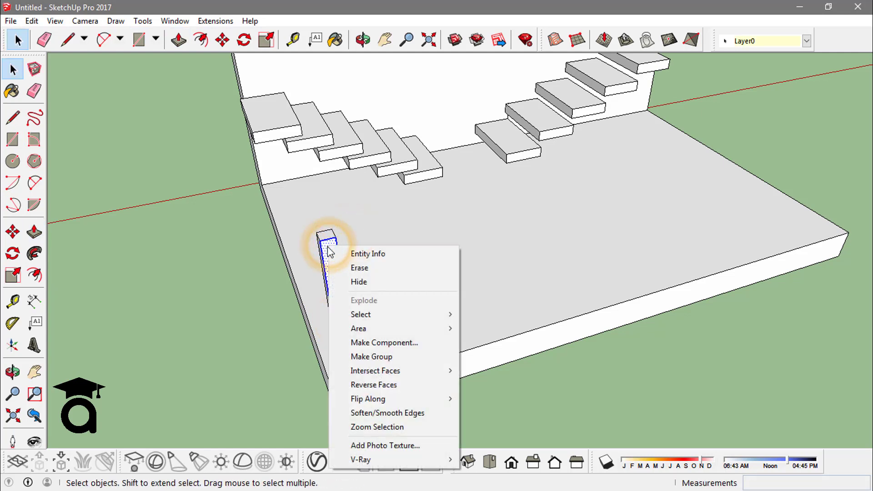
pyautogui.tripleClick(326, 251)
pyautogui.rightClick(326, 253)
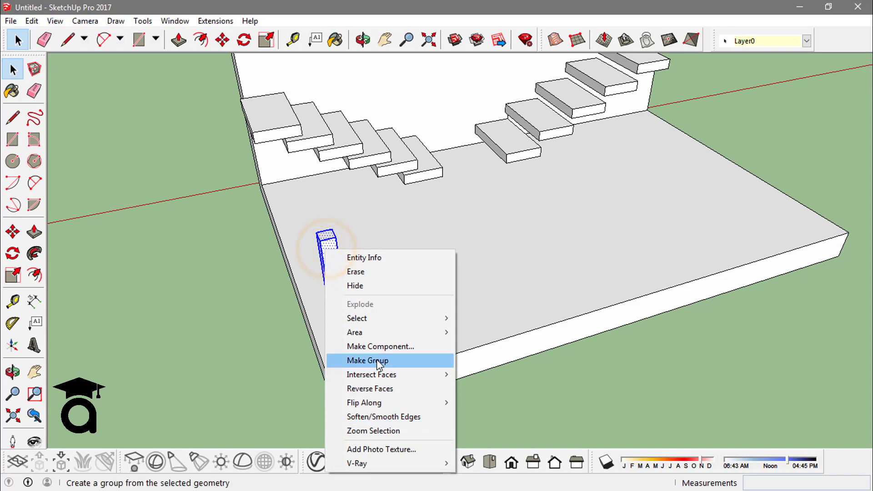
pyautogui.click(384, 347)
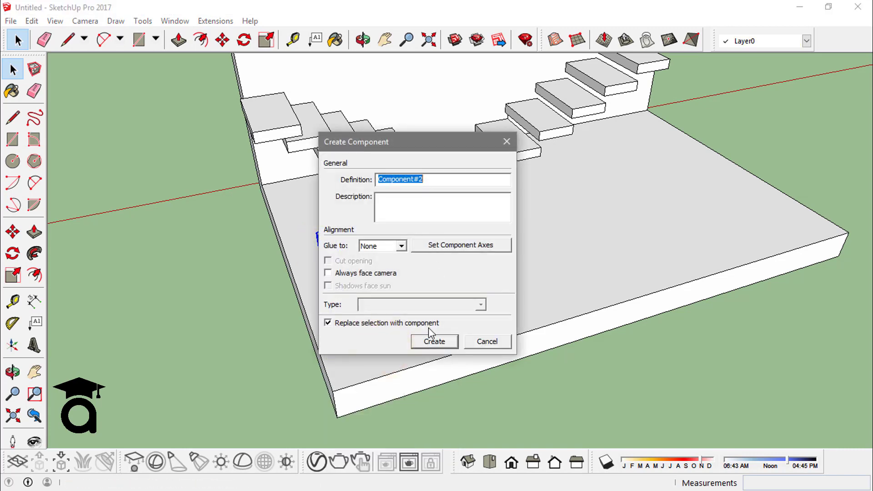
pyautogui.click(431, 340)
# Copy the post by its bottom corner a short distance along the red axis and multiply it into 15 copies
pyautogui.click(338, 286)
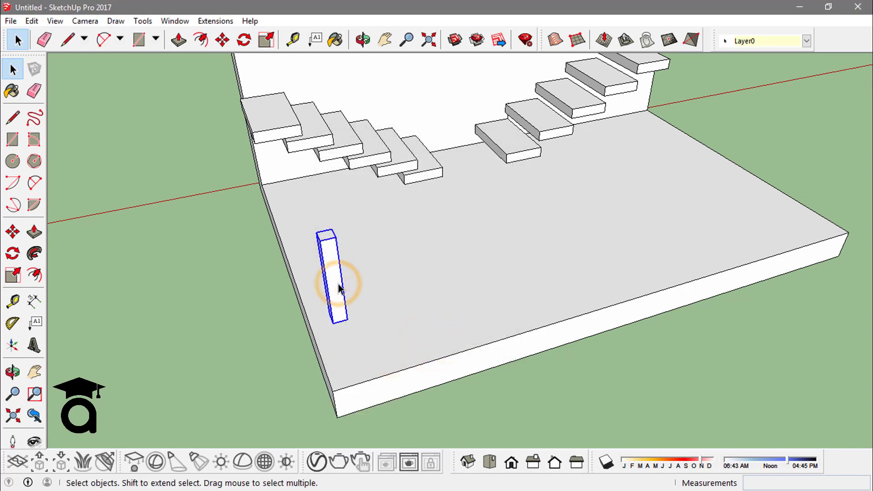
pyautogui.press('m')
pyautogui.click(336, 322)
pyautogui.press('ctrl')
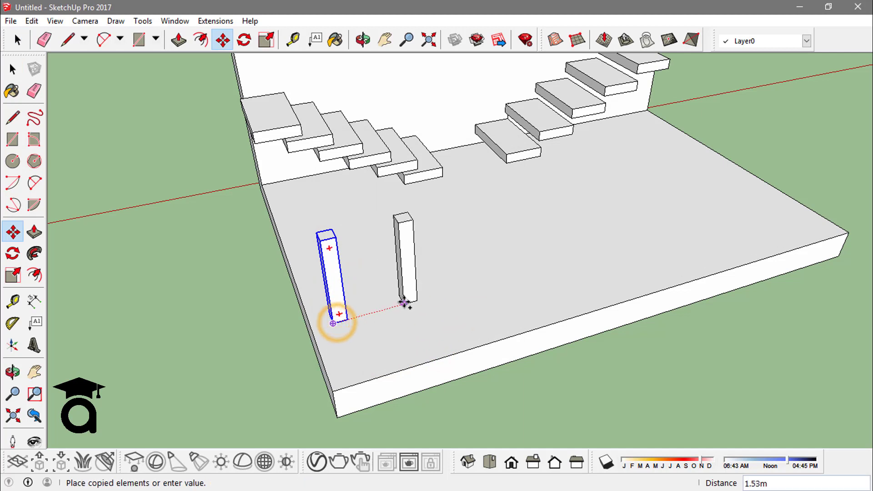
pyautogui.click(374, 311)
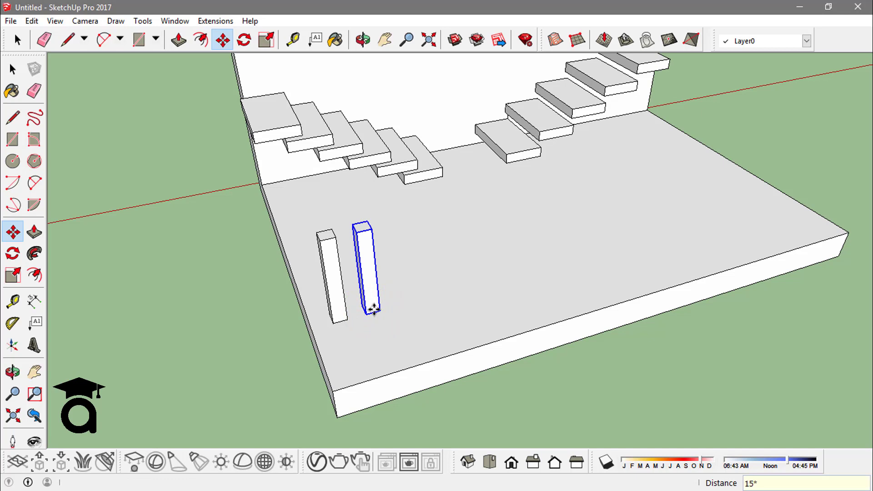
pyautogui.press('Return')
pyautogui.press('space')
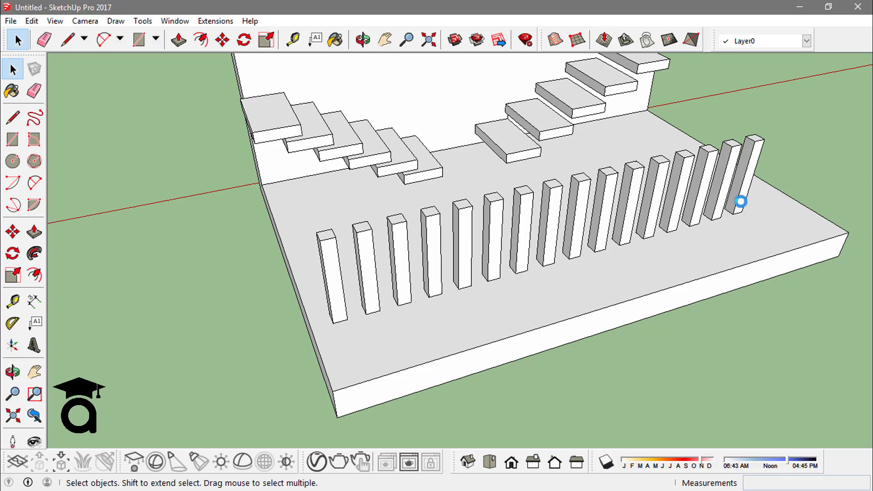
# Copy the first post by its bottom corner to the slab's nearest front corner, about 1.84 m away
pyautogui.click(334, 309)
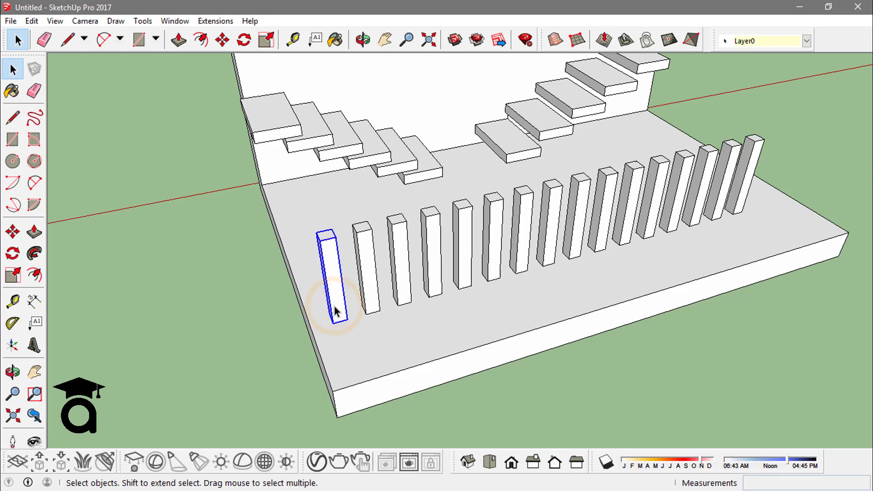
pyautogui.press('m')
pyautogui.press('ctrl')
pyautogui.click(333, 323)
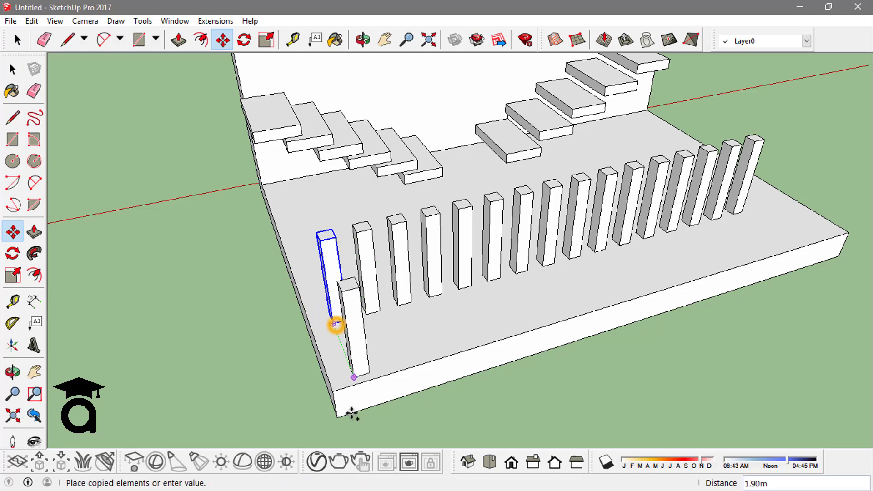
pyautogui.click(335, 387)
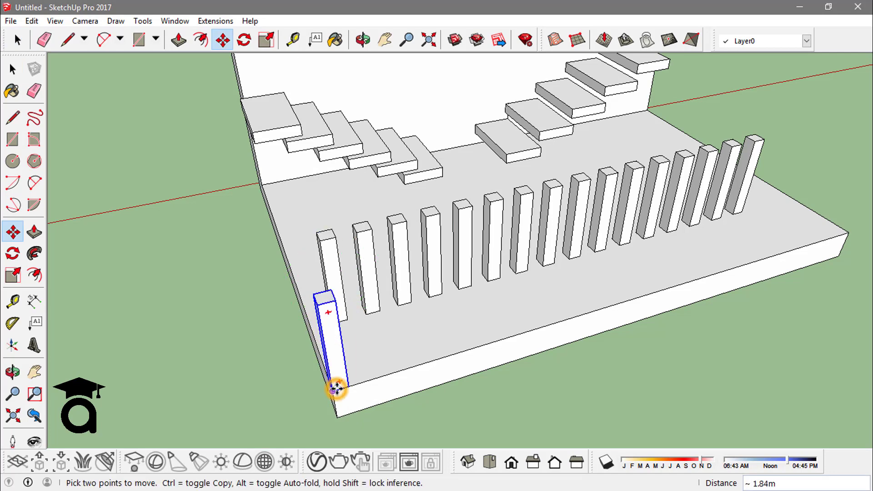
# Copy the corner post to the far end of the slab's front edge, about 12.61 m away, and divide the distance into 16 equal spaces
pyautogui.click(335, 387)
pyautogui.scroll(-1, 353, 363)
pyautogui.scroll(-1, 352, 362)
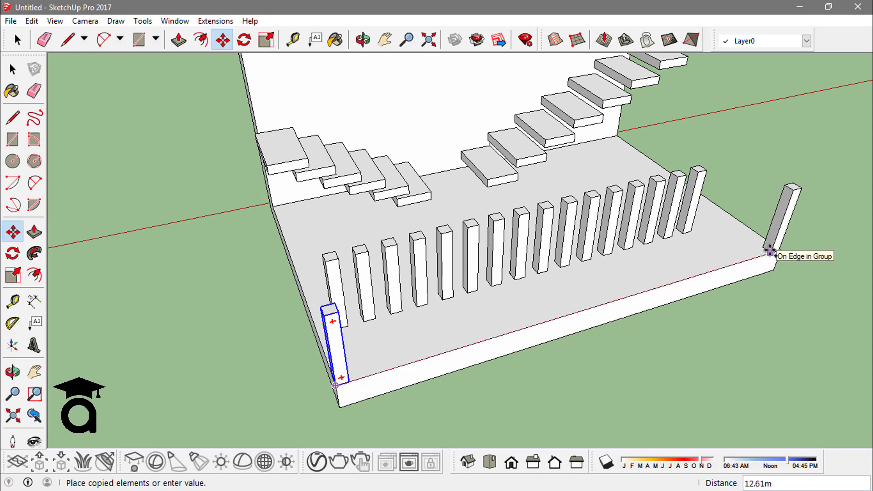
pyautogui.click(770, 251)
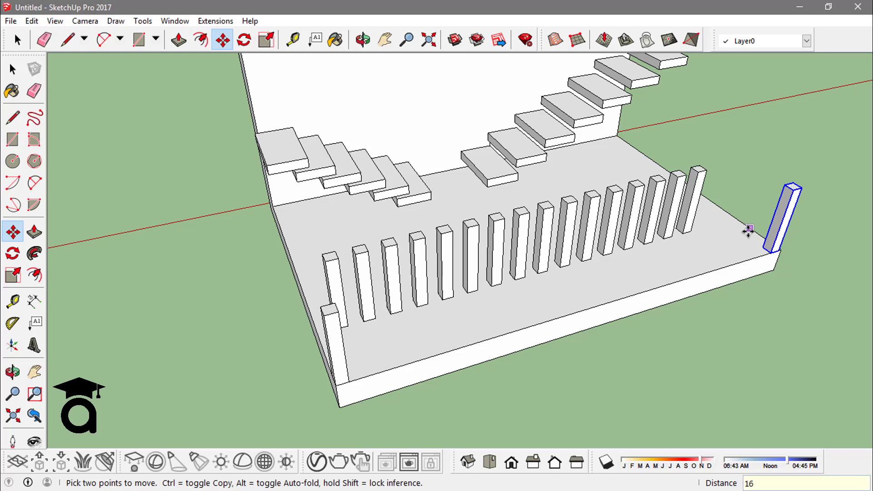
pyautogui.press('Return')
pyautogui.press('space')
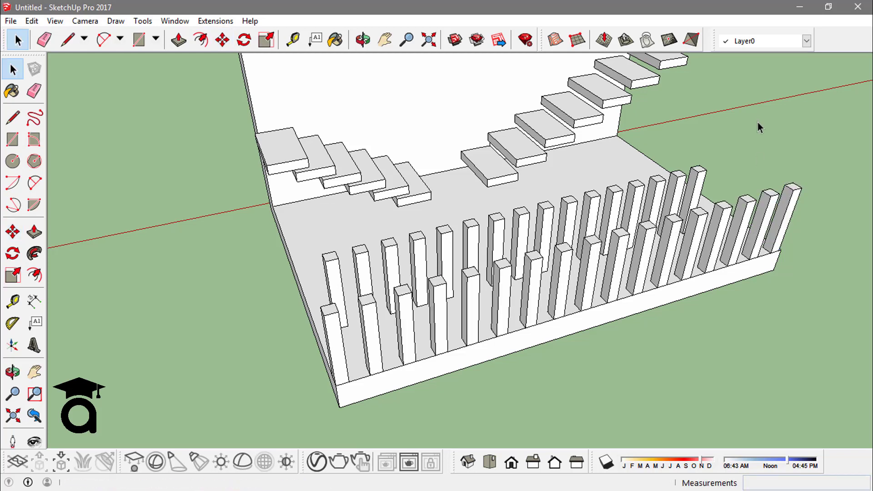
# Draw an upright rectangle about 0.30 m wide on the top edge of the front row's end post as a handrail profile
pyautogui.moveTo(771, 164); pyautogui.dragTo(600, 194, button='middle')
pyautogui.press('r')
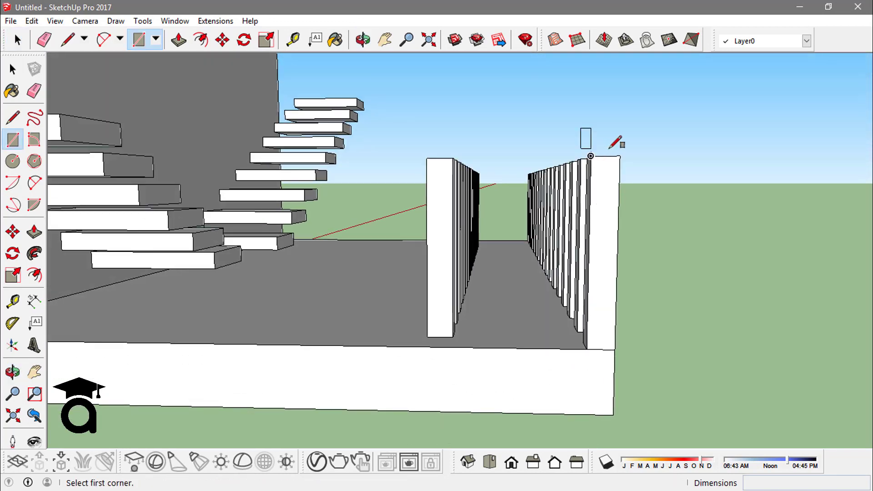
pyautogui.click(619, 156)
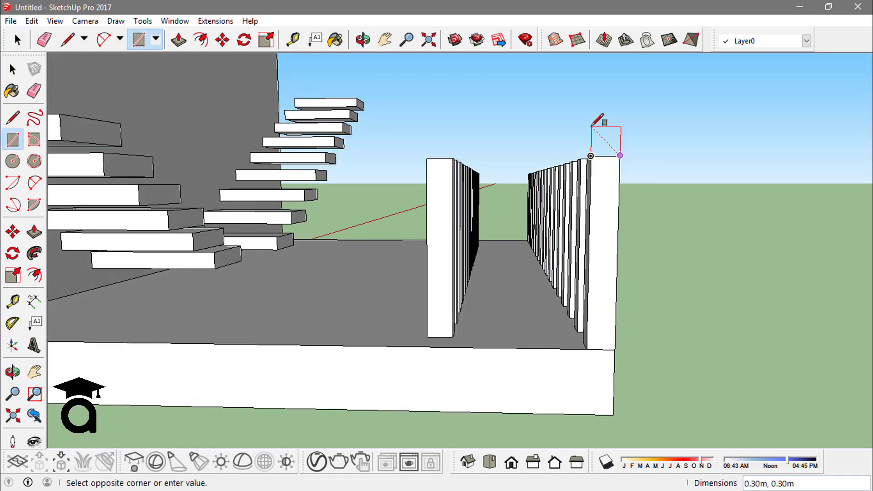
pyautogui.click(593, 136)
pyautogui.moveTo(593, 138); pyautogui.dragTo(594, 162, button='middle')
pyautogui.press('space')
pyautogui.scroll(1, 593, 161)
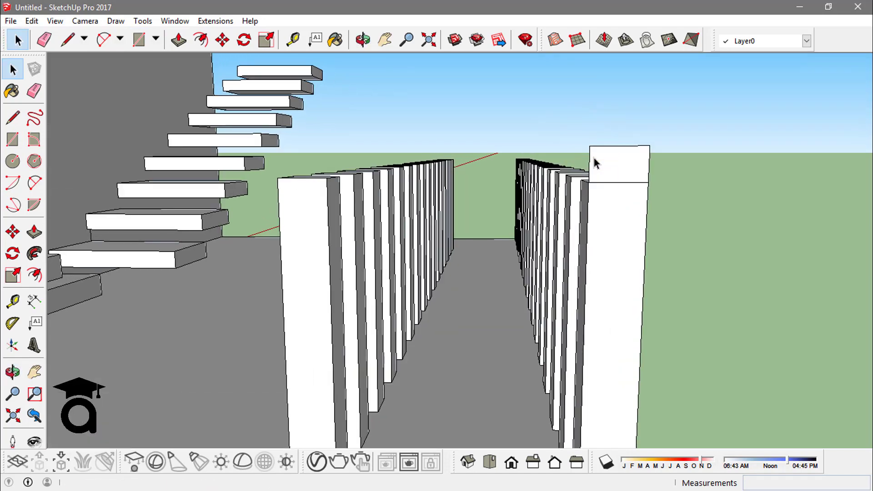
# Select the handrail profile face and make it a group
pyautogui.press('r')
pyautogui.press('space')
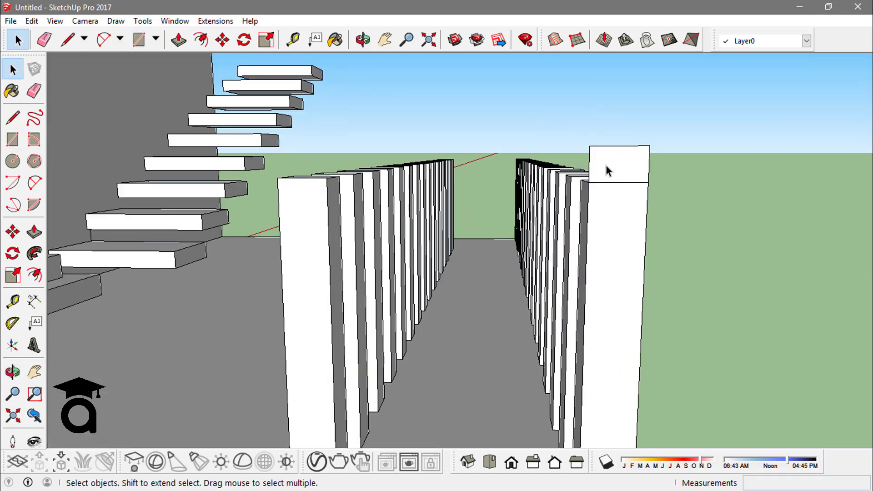
pyautogui.click(605, 169)
pyautogui.rightClick(606, 169)
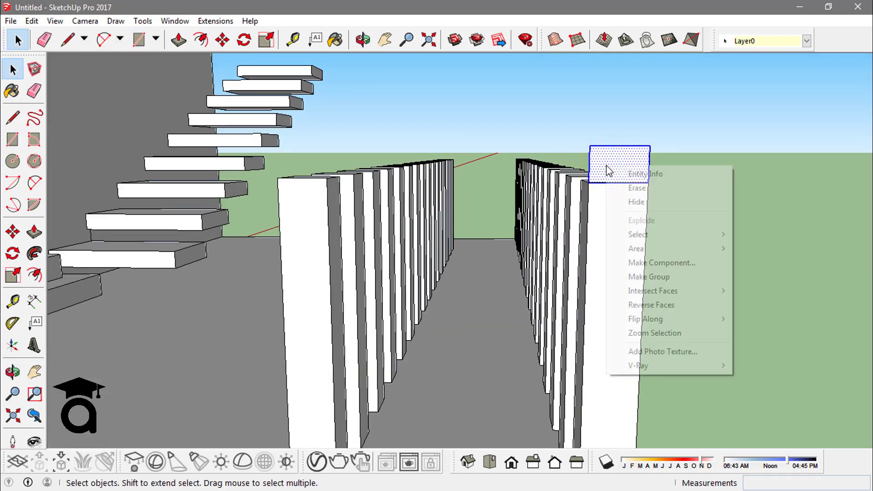
pyautogui.click(667, 275)
# Inside the profile group, Push/Pull the face about 12.91 m along the front row to the last post
pyautogui.moveTo(616, 159); pyautogui.dragTo(306, 216, button='middle')
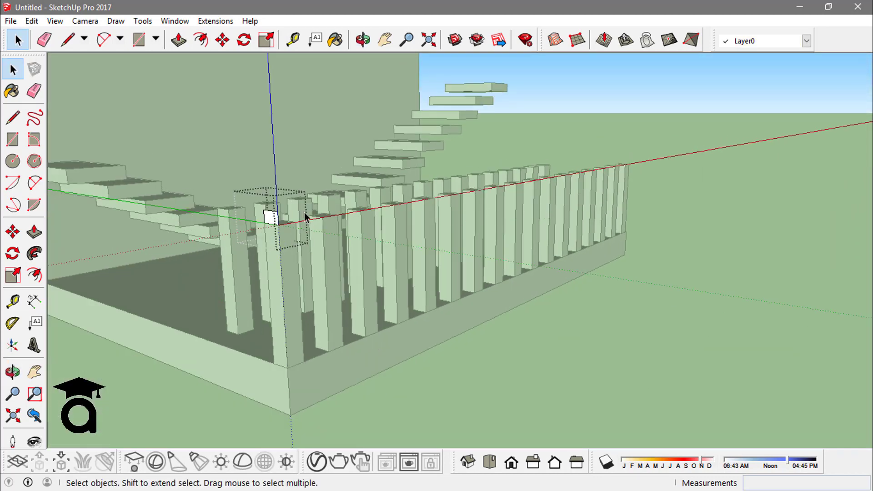
pyautogui.press('p')
pyautogui.click(272, 219)
pyautogui.moveTo(623, 159); pyautogui.dragTo(686, 246, button='middle')
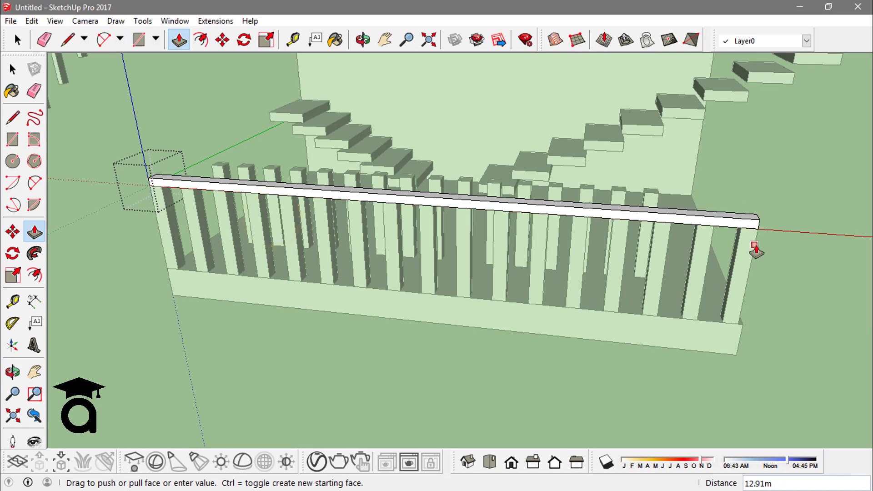
# Widen the handrail by pushing its inner side face outward about 0.11 m, and leave the group
pyautogui.moveTo(755, 249); pyautogui.dragTo(592, 229, button='middle')
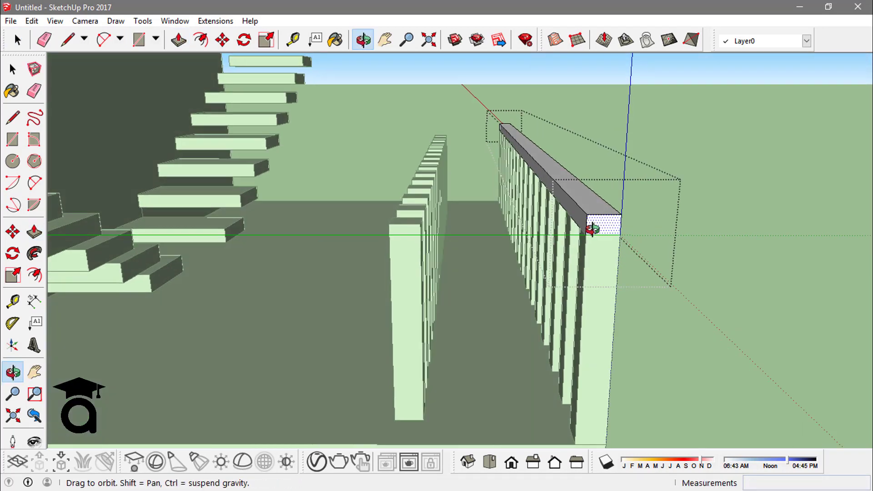
pyautogui.click(589, 227)
pyautogui.click(587, 227)
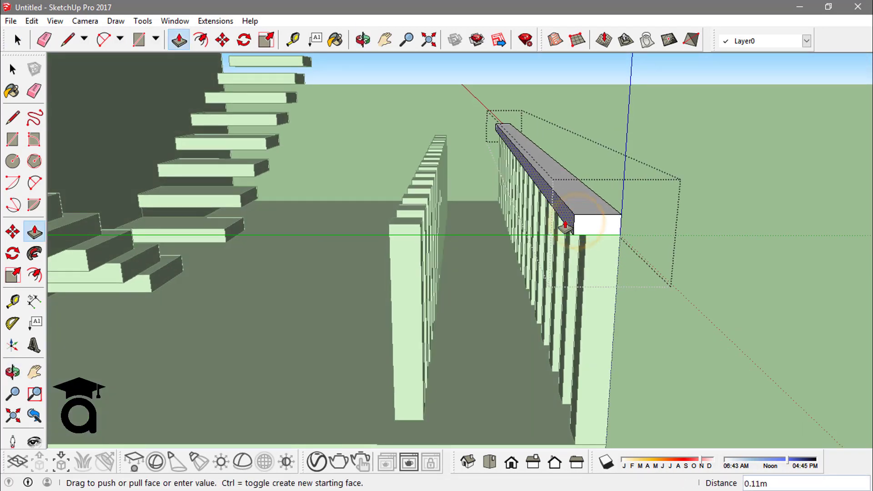
pyautogui.click(565, 222)
pyautogui.press('space')
pyautogui.moveTo(702, 183); pyautogui.dragTo(501, 243, button='middle')
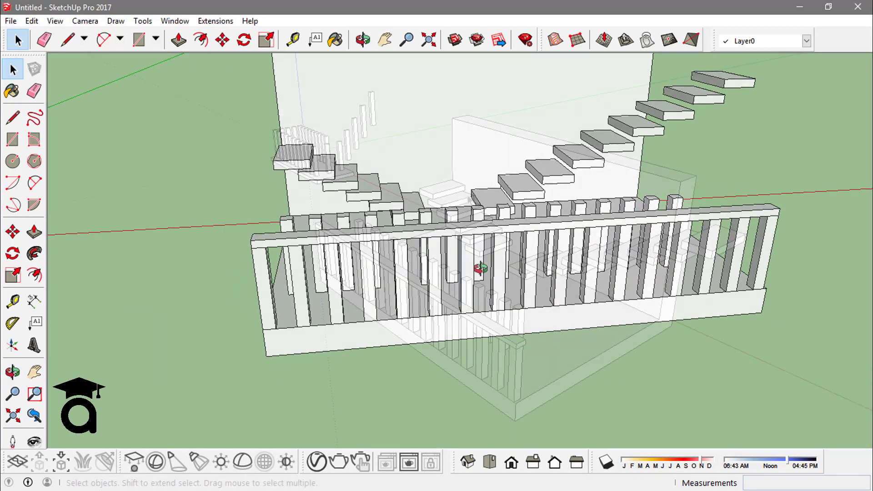